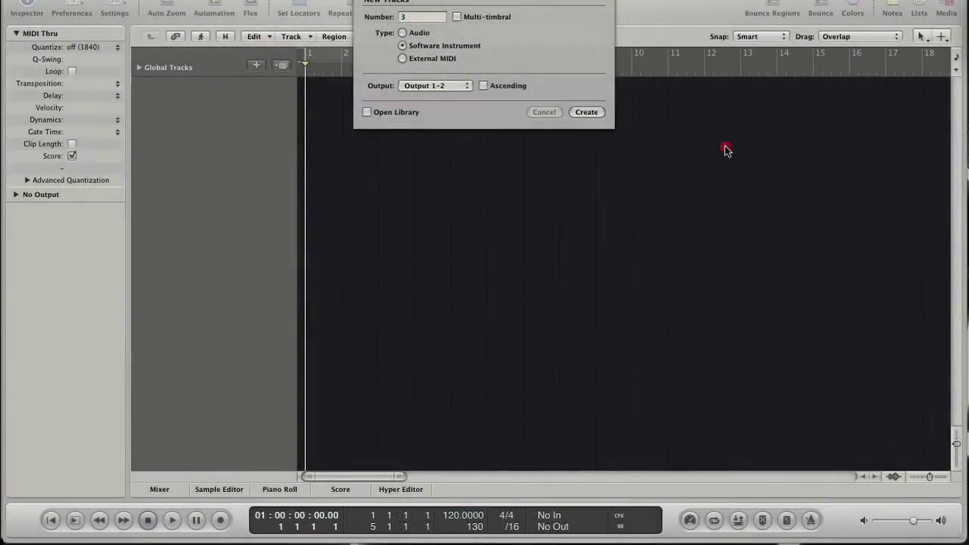
- Create three software instrument tracks (Inst 1–3) and nudge up the master output volume
click(724, 150)
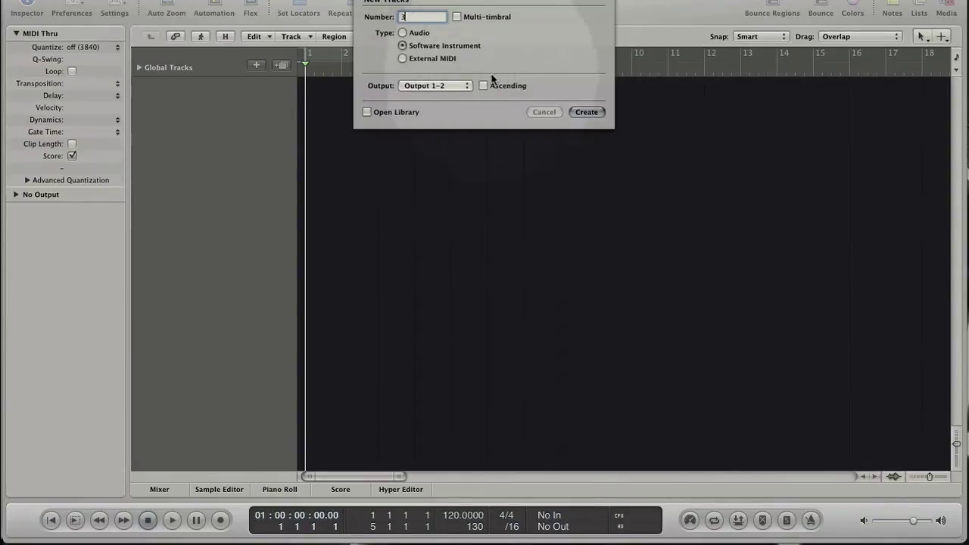
click(582, 115)
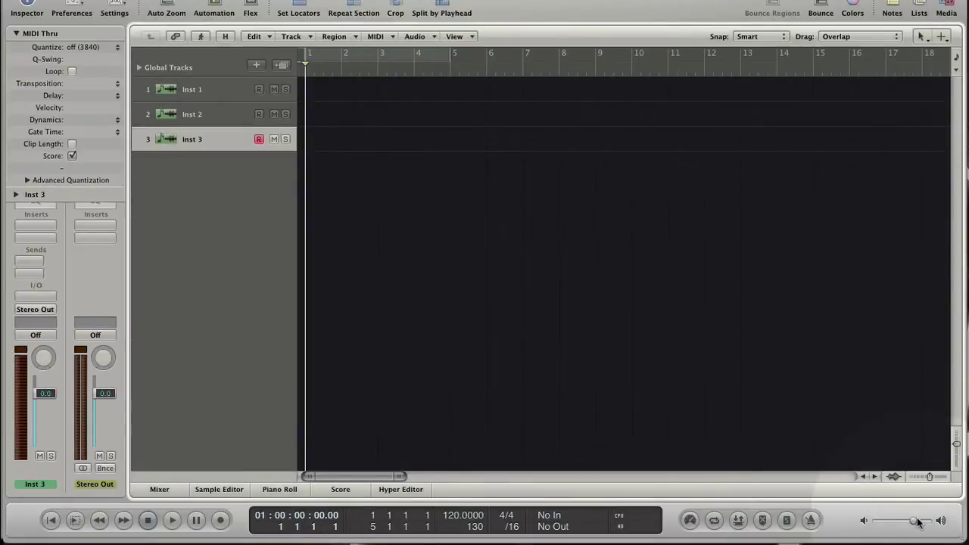
drag(916, 521, 924, 523)
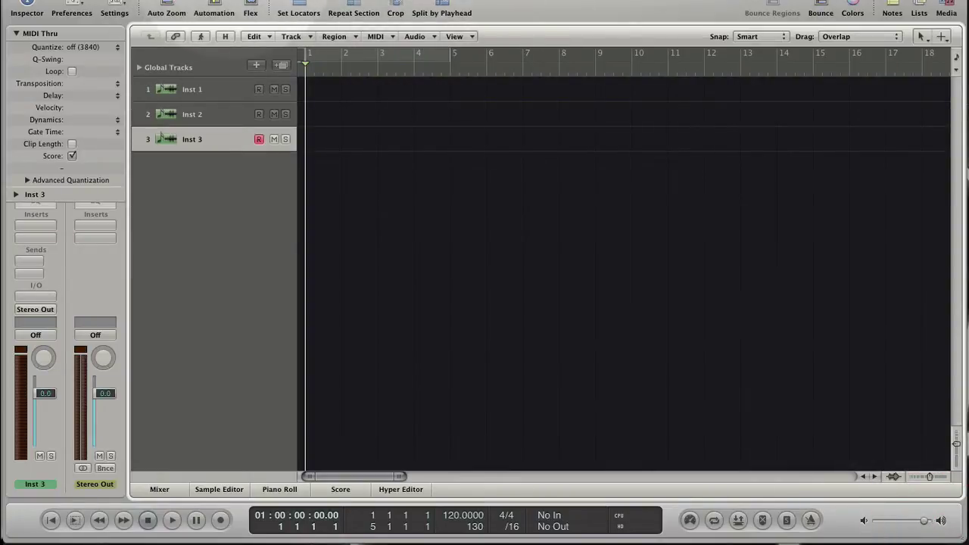
- Open the Environment window from the Window menu and deselect the channel strips
click(240, 0)
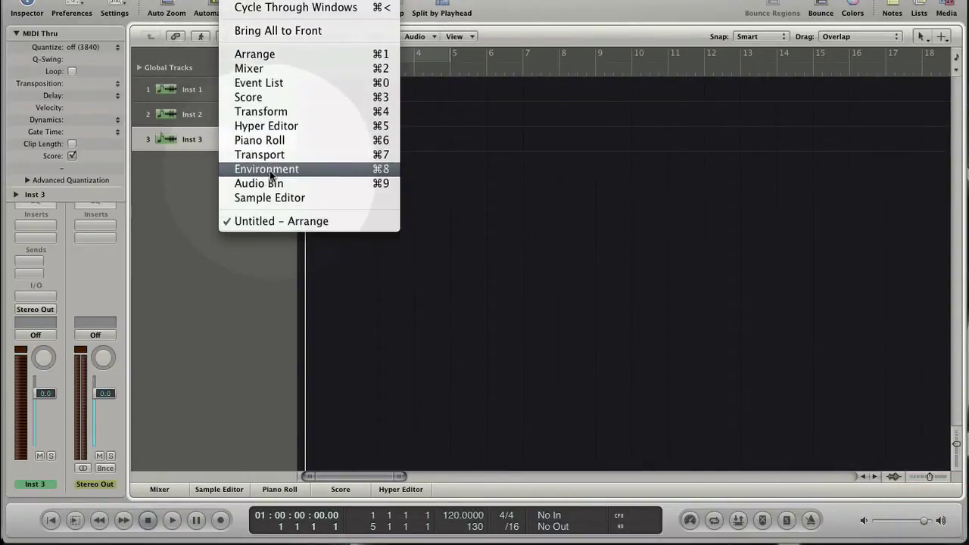
click(321, 169)
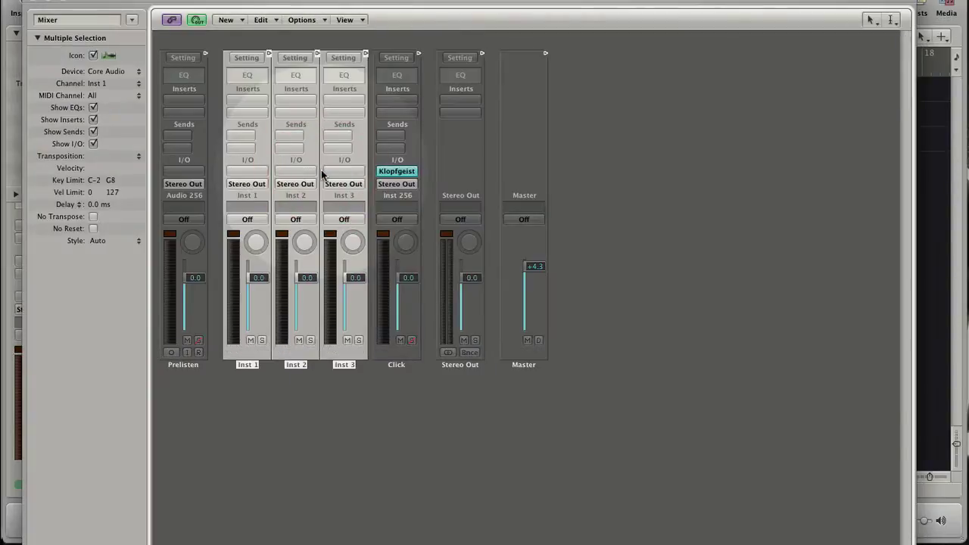
click(437, 398)
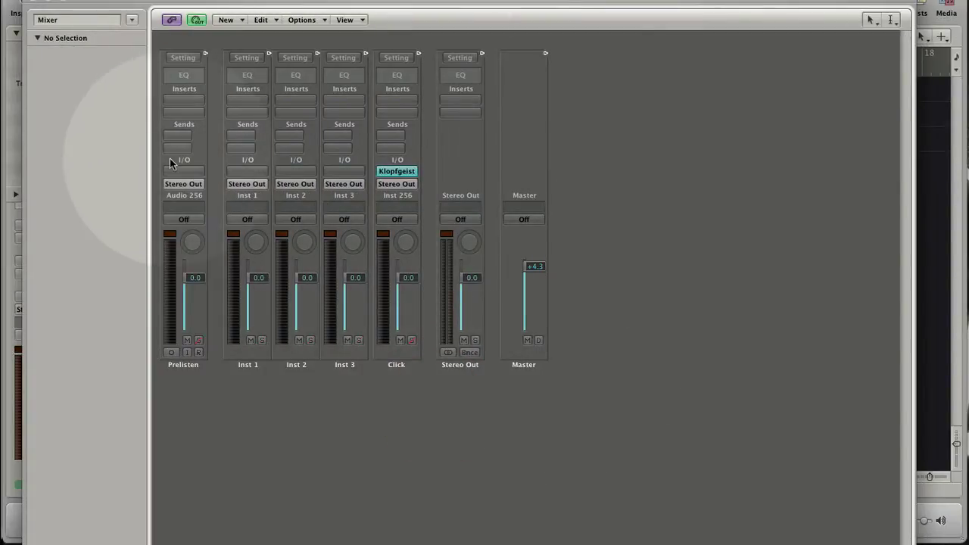
- Switch the Environment layer to All Objects and select Physical Input, Inst 2 and Inst 3
click(132, 19)
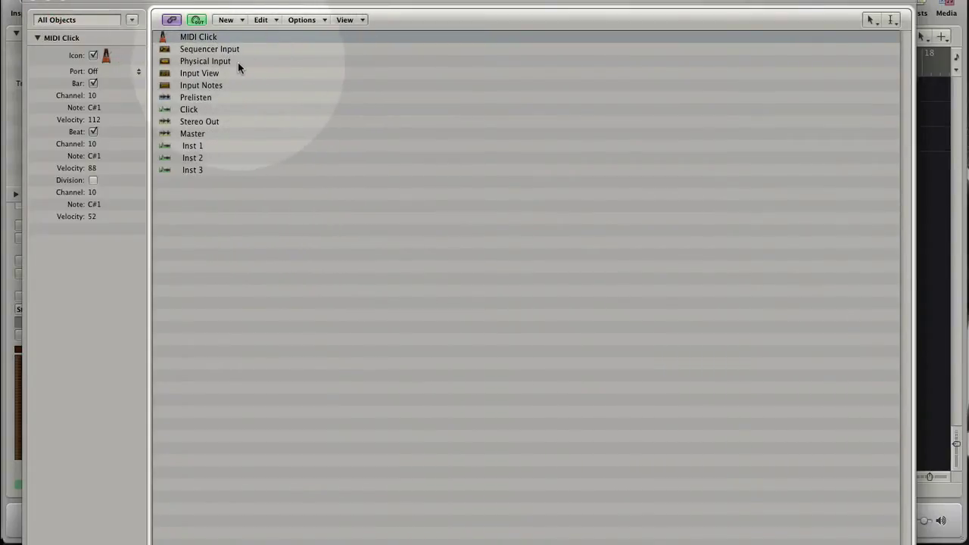
click(250, 61)
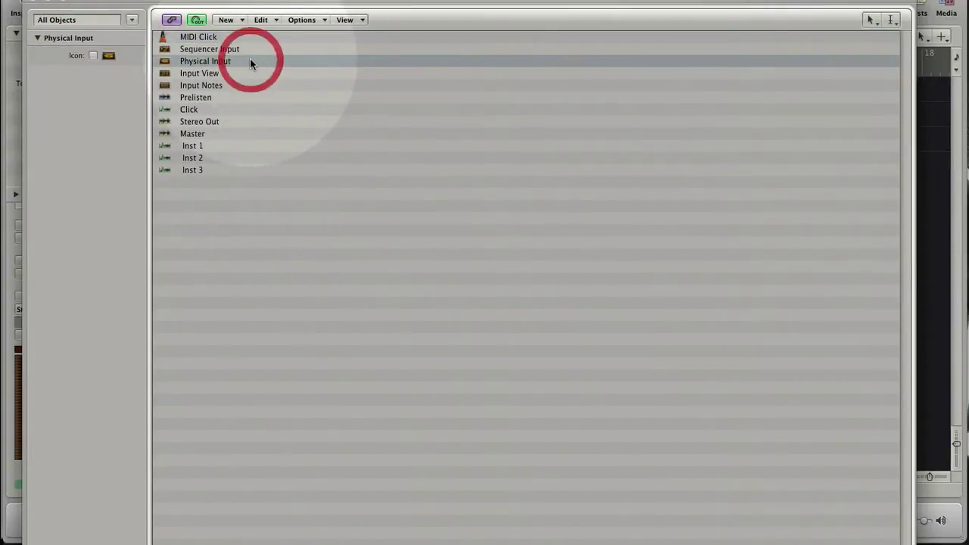
click(212, 145)
click(212, 157)
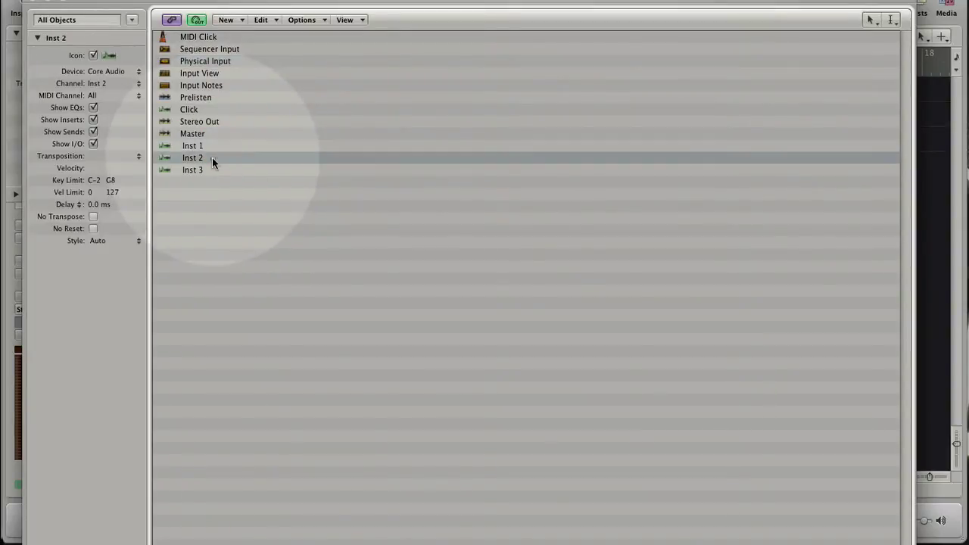
click(211, 170)
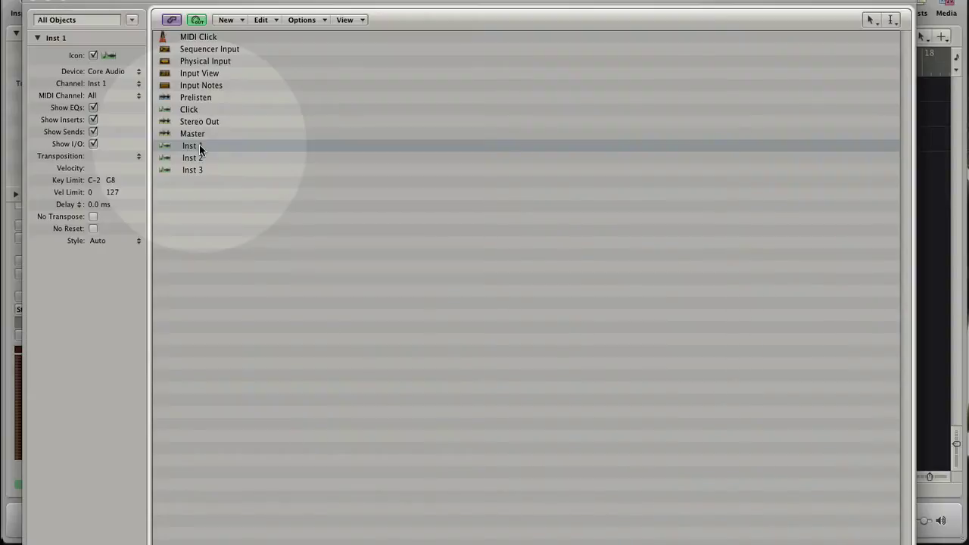
- View Inst 1 in the Mixer layer, then return to All Objects and select Physical Input
double_click(199, 145)
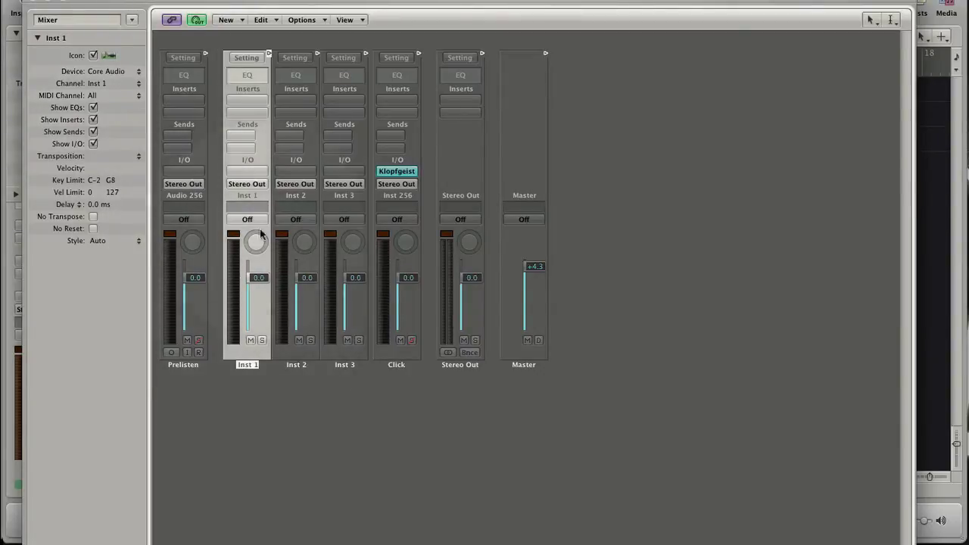
click(131, 21)
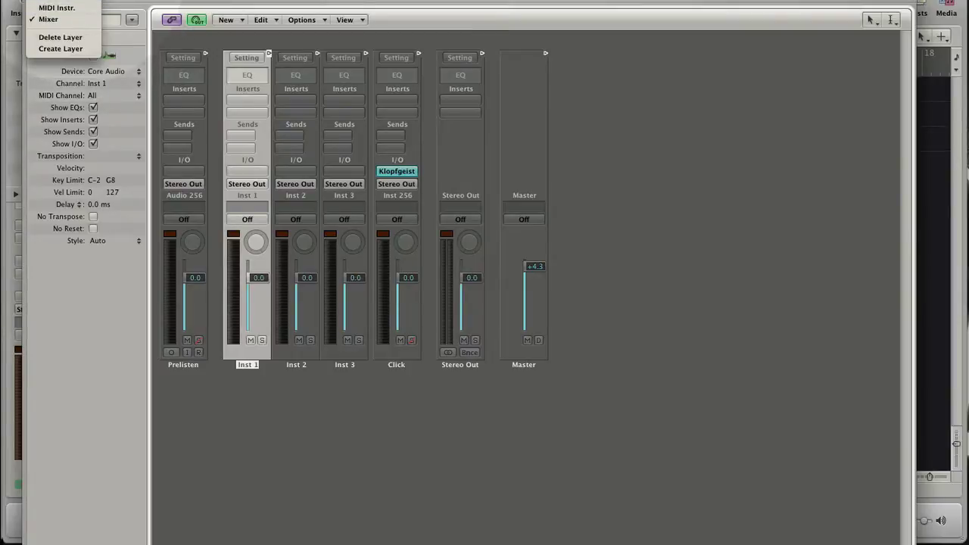
click(53, 1)
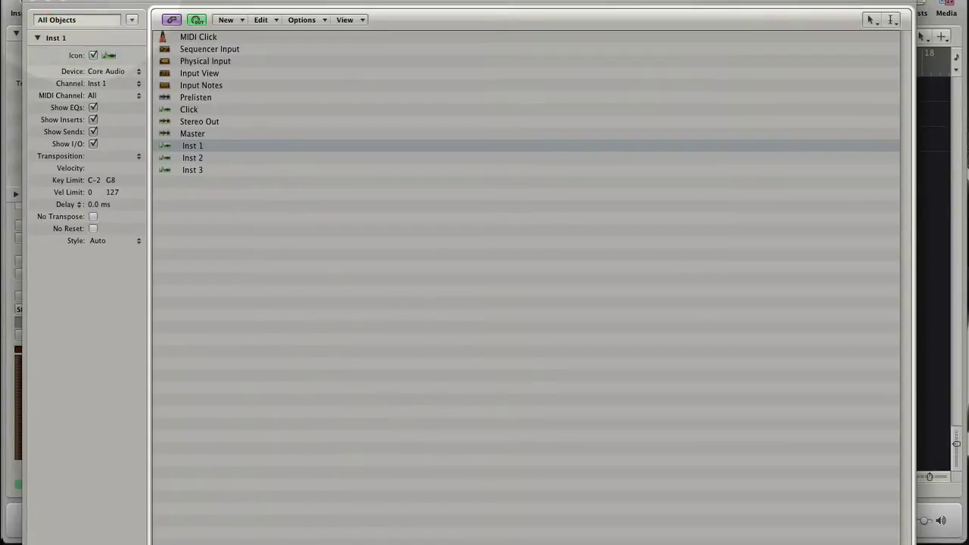
click(210, 61)
- In Click & Ports, delete the cables linking Physical Input, Input Notes, Input View and Sequencer Input
double_click(219, 62)
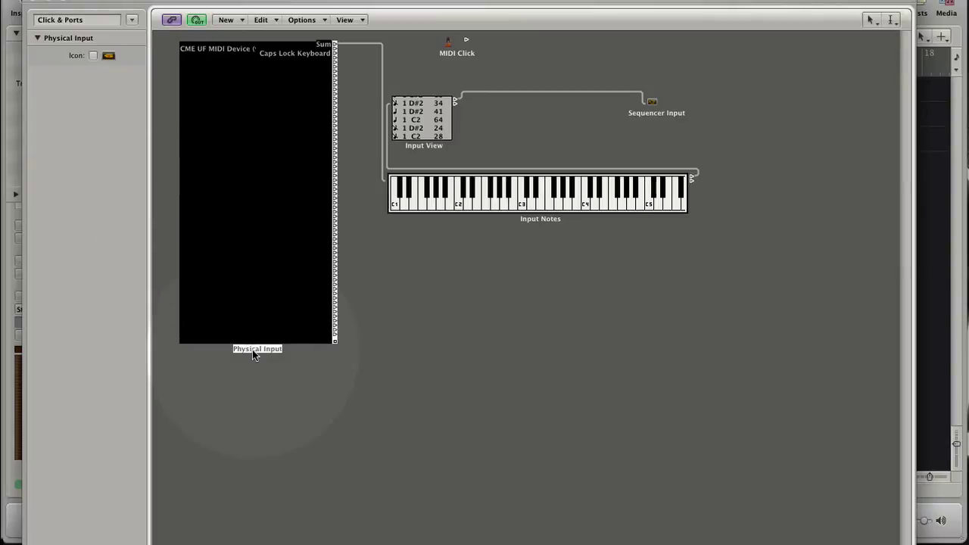
click(394, 353)
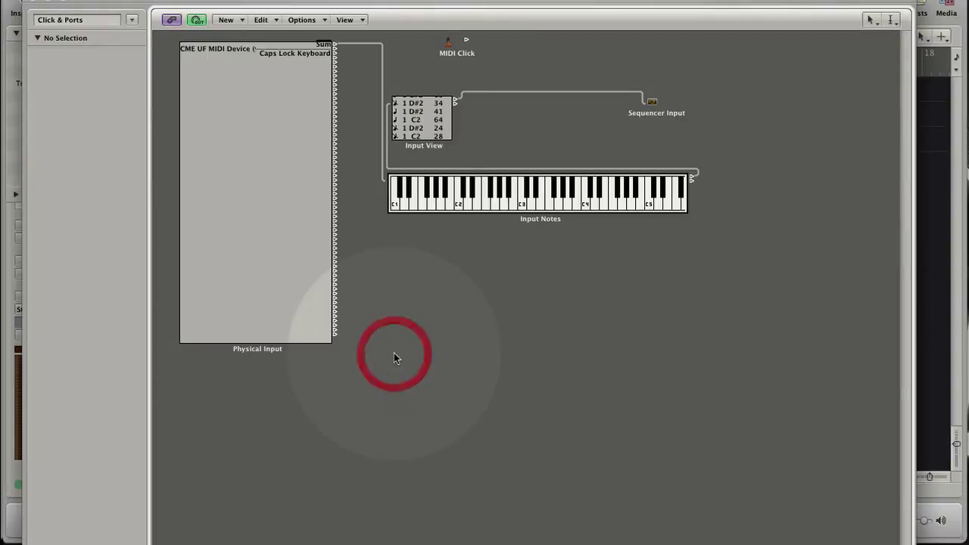
click(428, 105)
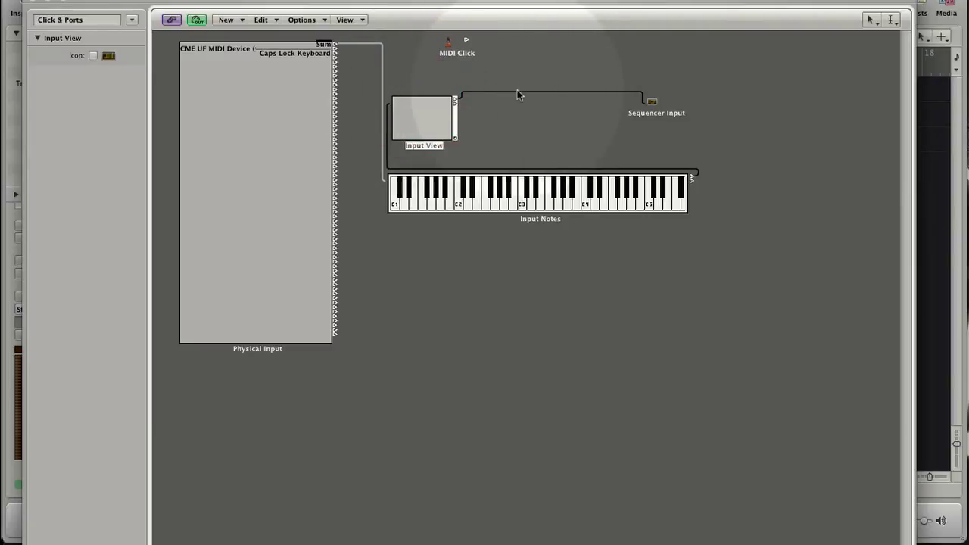
drag(517, 92, 457, 117)
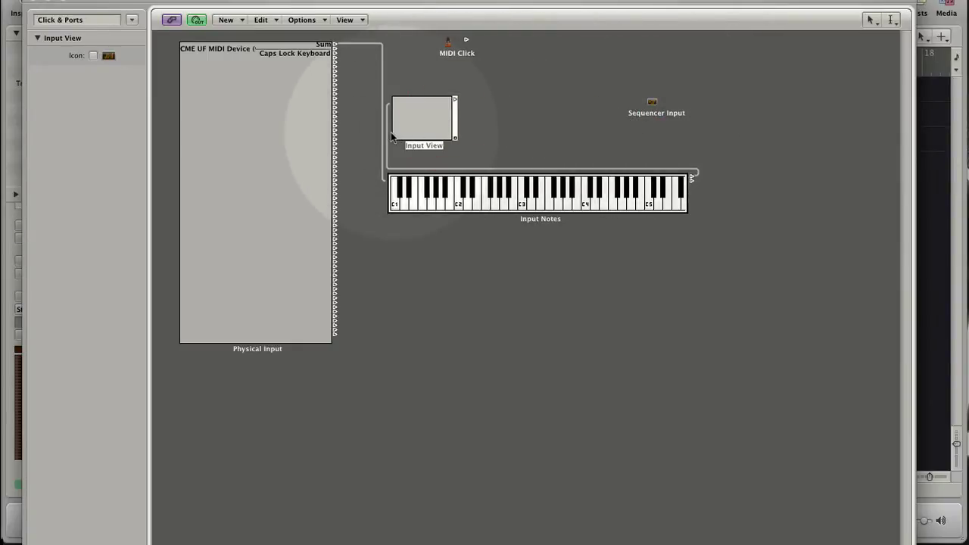
drag(387, 137, 394, 144)
click(417, 180)
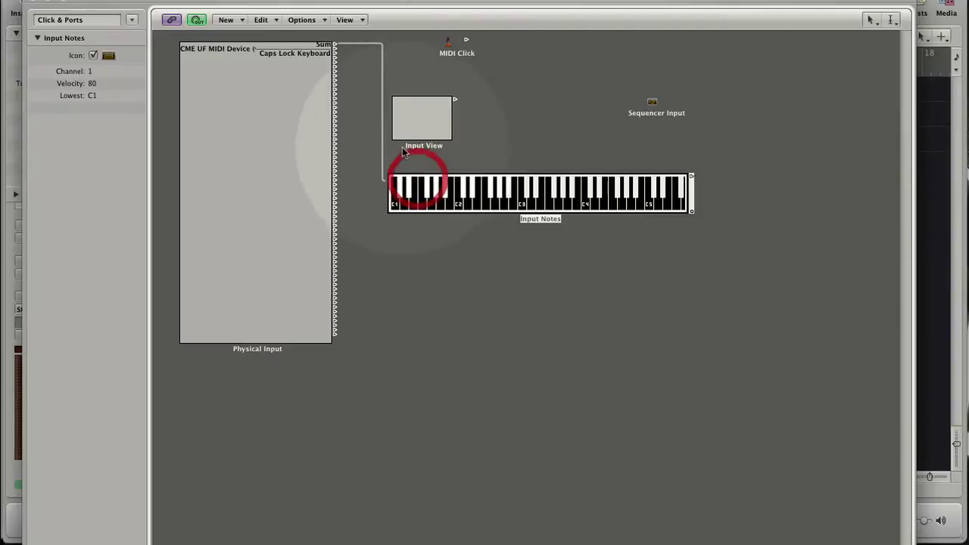
drag(383, 131, 317, 131)
click(364, 108)
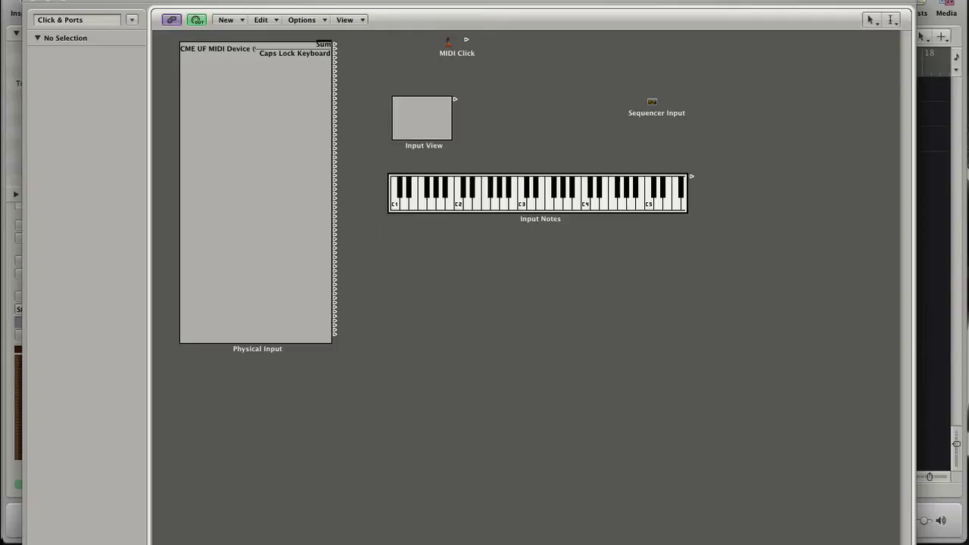
- Open the Caps Lock Keyboard, position it below Input Notes, and test notes with S, A and W
click(506, 394)
key(Caps_Lock)
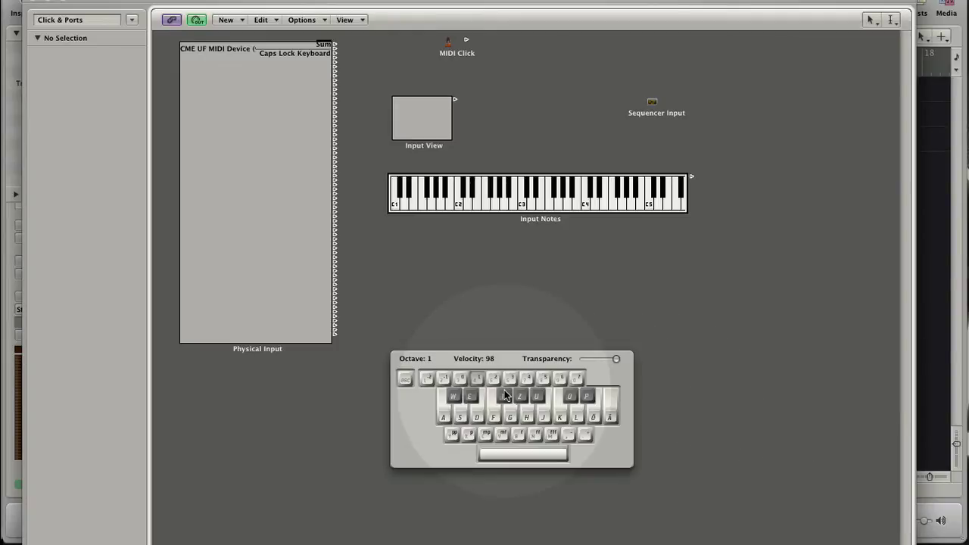
drag(542, 360, 512, 321)
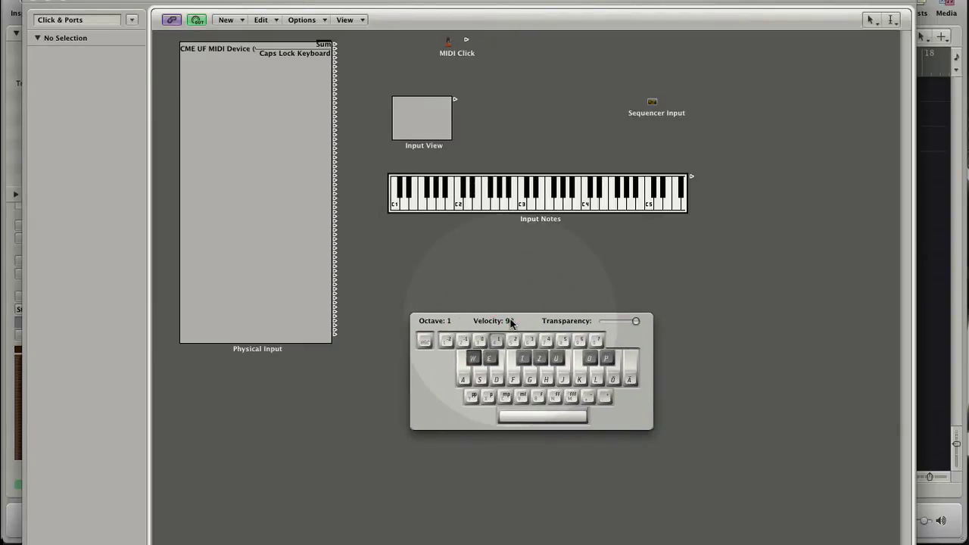
key(s)
key(a)
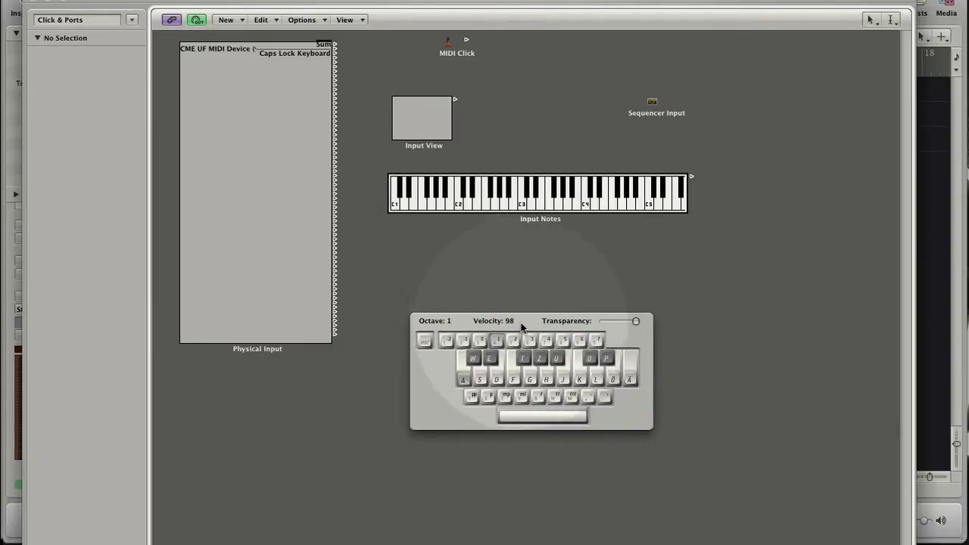
key(a)
key(w)
drag(519, 327, 505, 259)
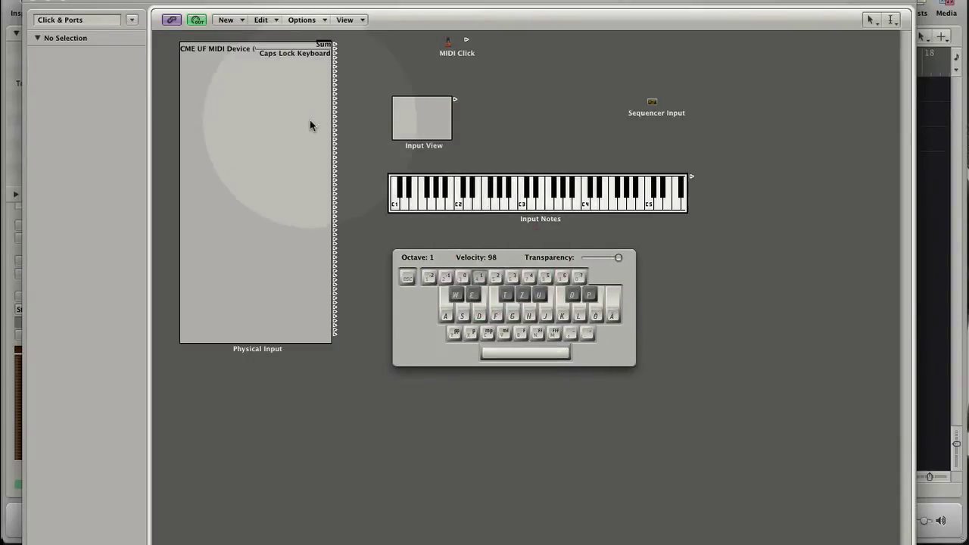
- Cable the Caps Lock Keyboard to Input Notes, test a D note, and raise the octave to 2
click(336, 52)
drag(335, 52, 393, 185)
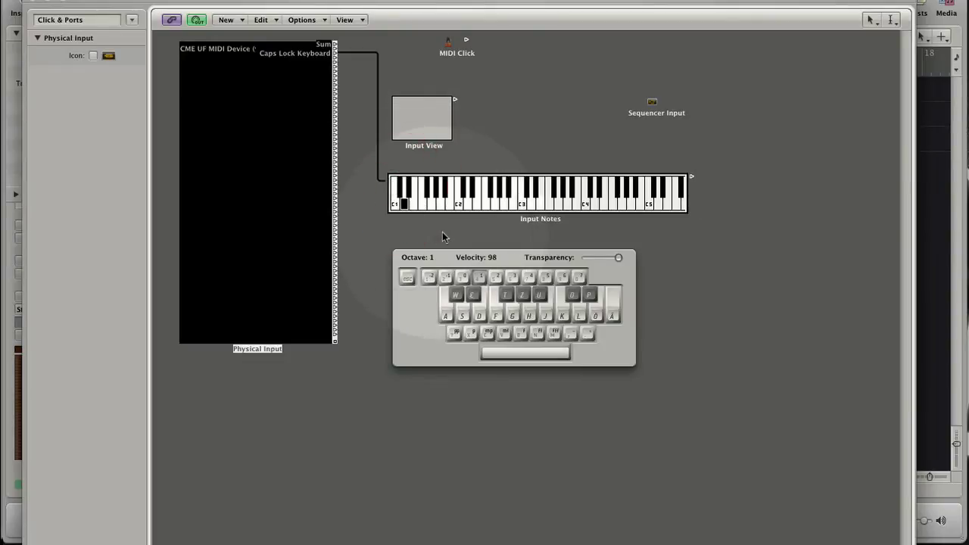
key(s)
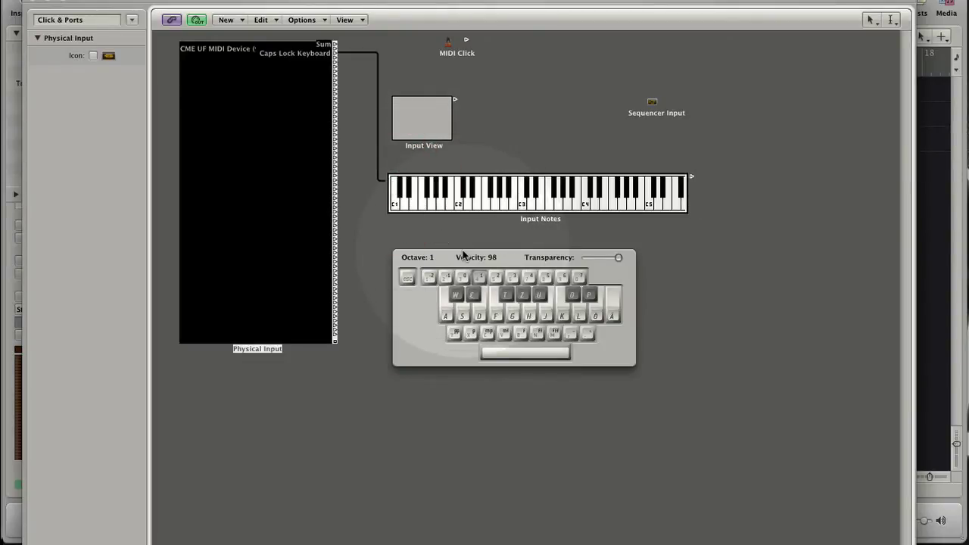
key(2)
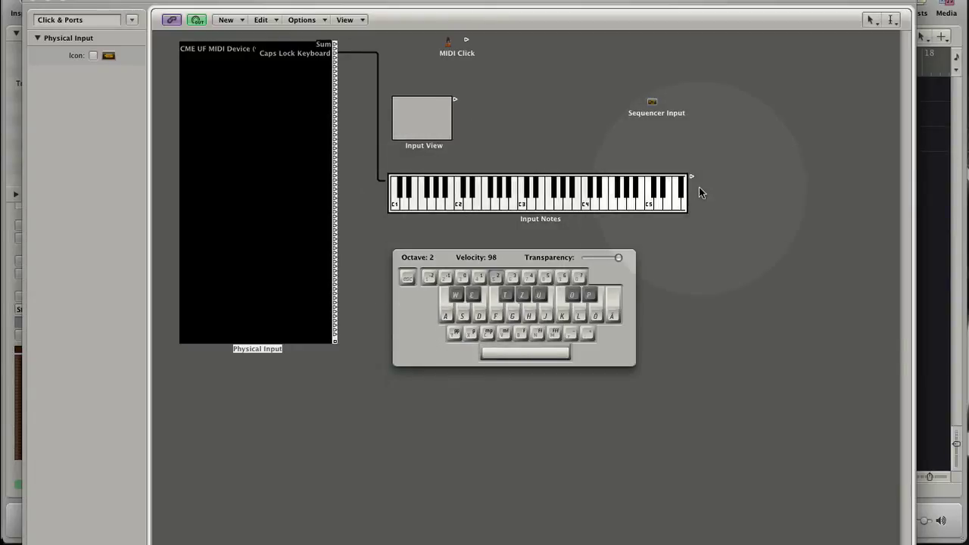
- Cable Input Notes to Input View, clear its event list, and log several C2 notes
drag(691, 177, 449, 129)
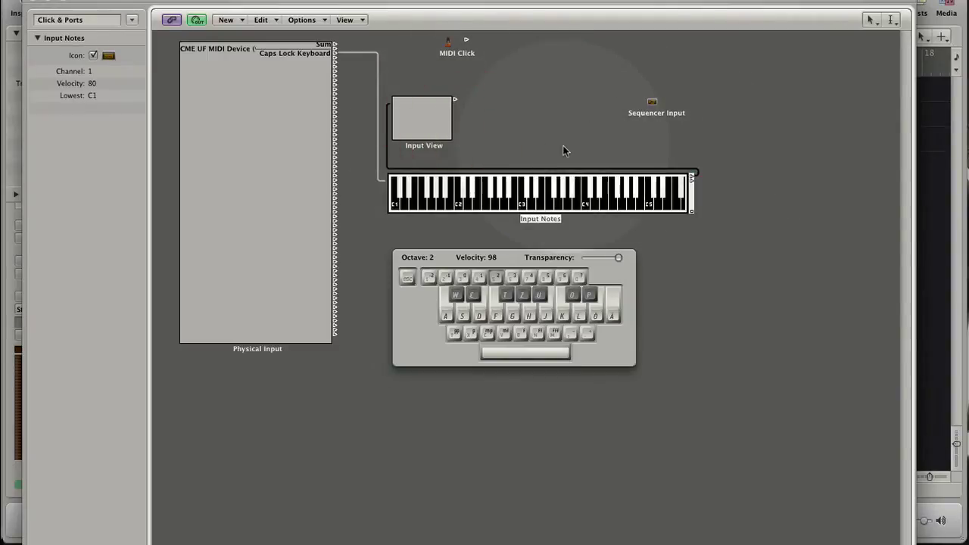
key(a)
key(a)
click(564, 151)
key(a)
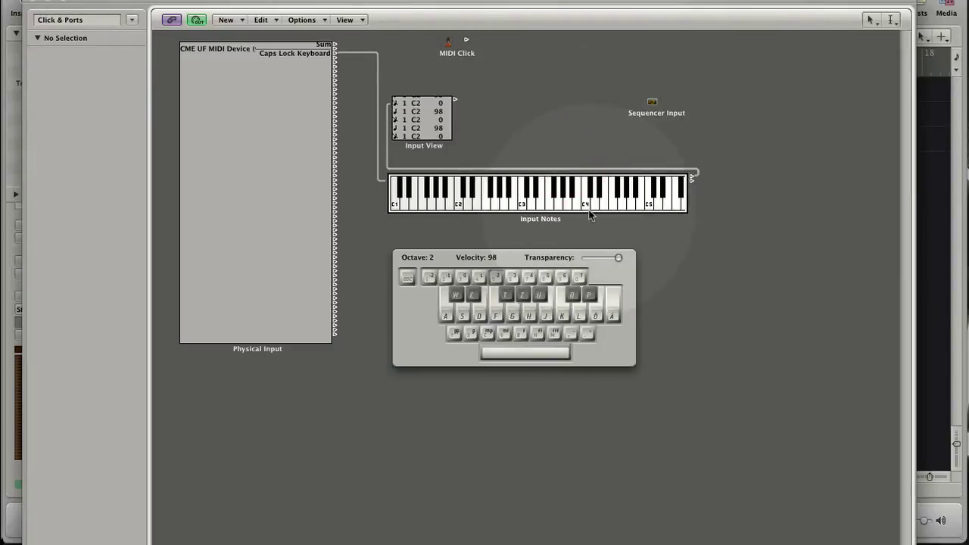
click(432, 114)
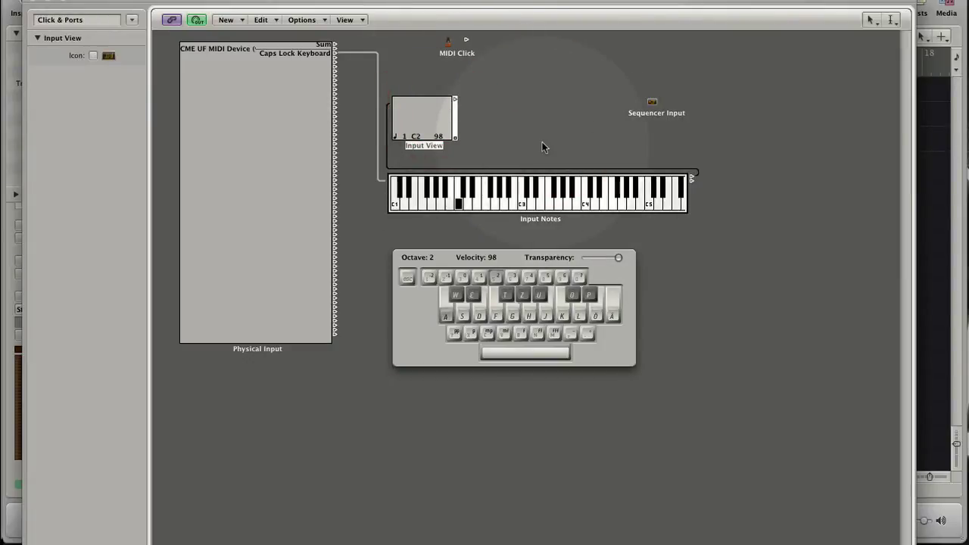
key(a)
key(a)
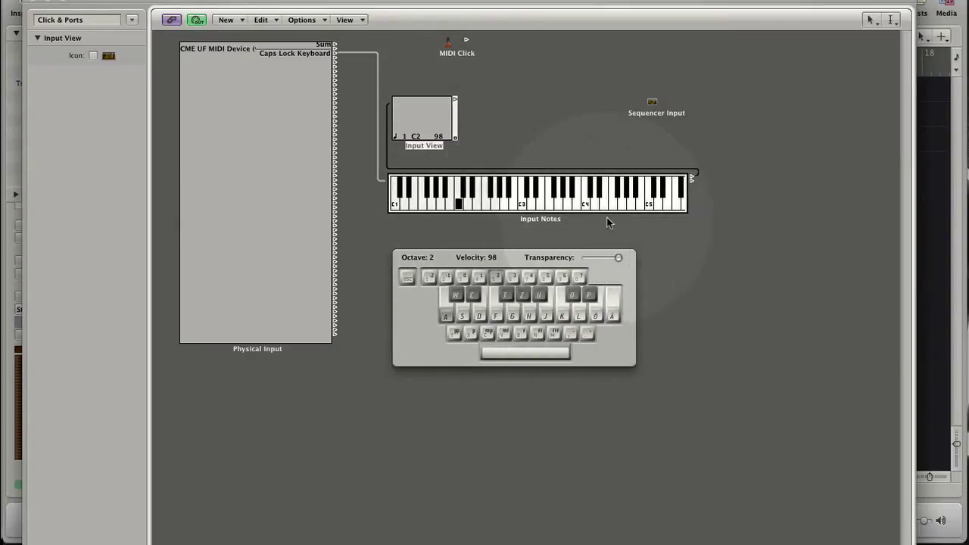
key(a)
key(a)
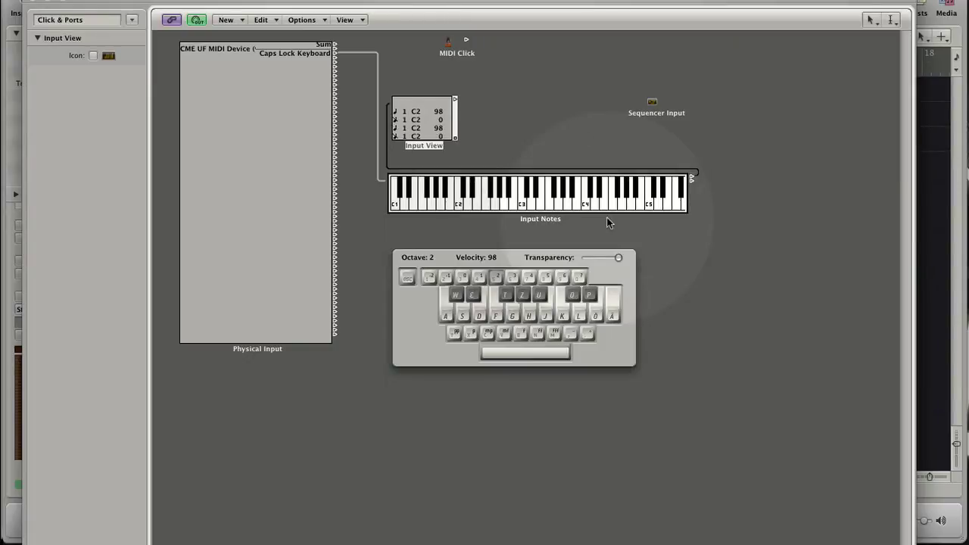
key(a)
key(a)
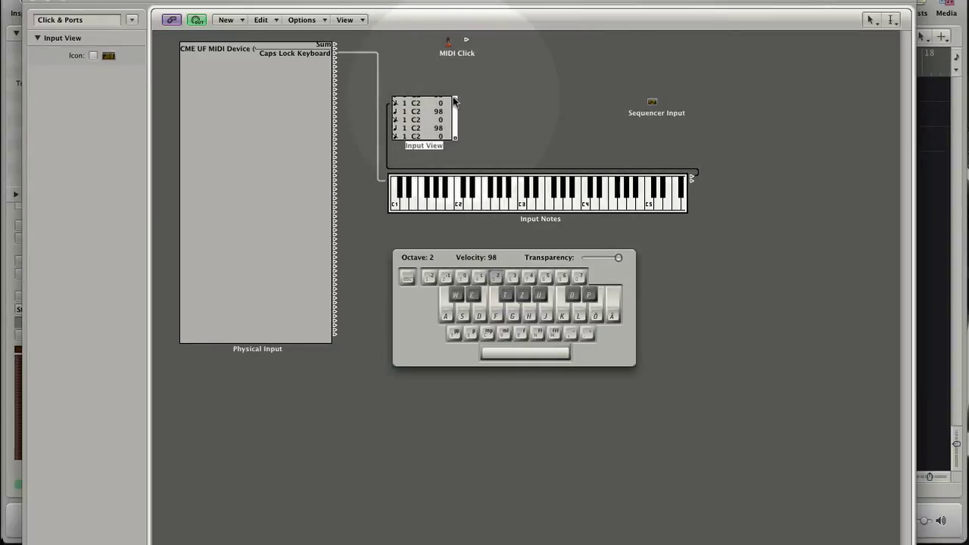
- Cable Input View to Sequencer Input, play C2, D2 and E2 notes, then bring the Arrange window forward
drag(455, 99, 651, 107)
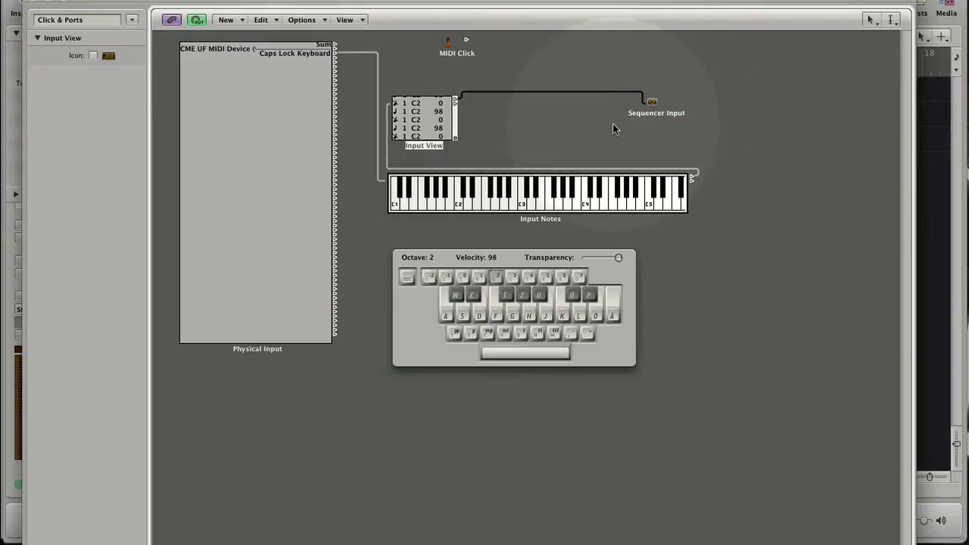
key(a)
key(s)
key(a)
key(s)
key(d)
key(d)
key(s)
key(d)
key(s)
key(d)
key(s)
key(d)
click(941, 235)
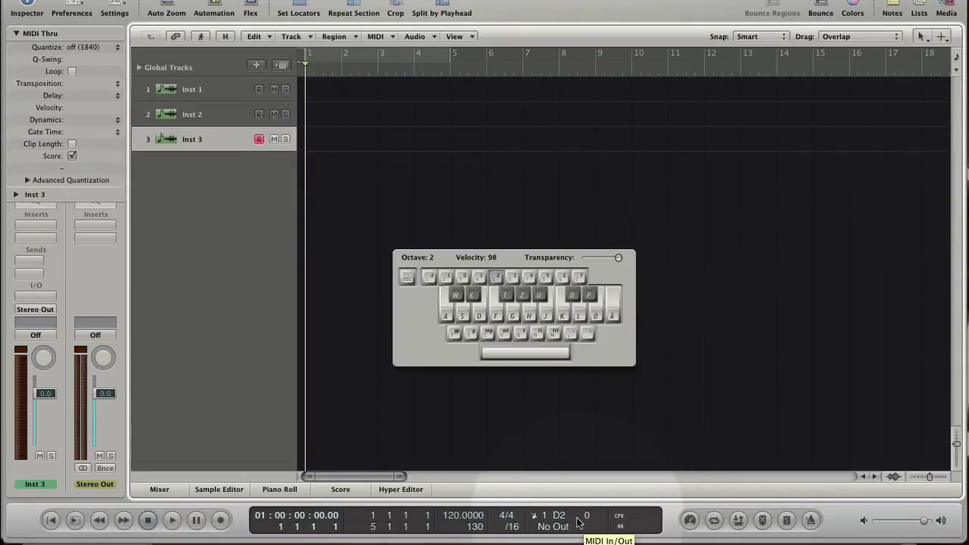
- Open Customize Transport Bar from the MIDI activity display, confirm with OK, and arm Inst 1
click(585, 519)
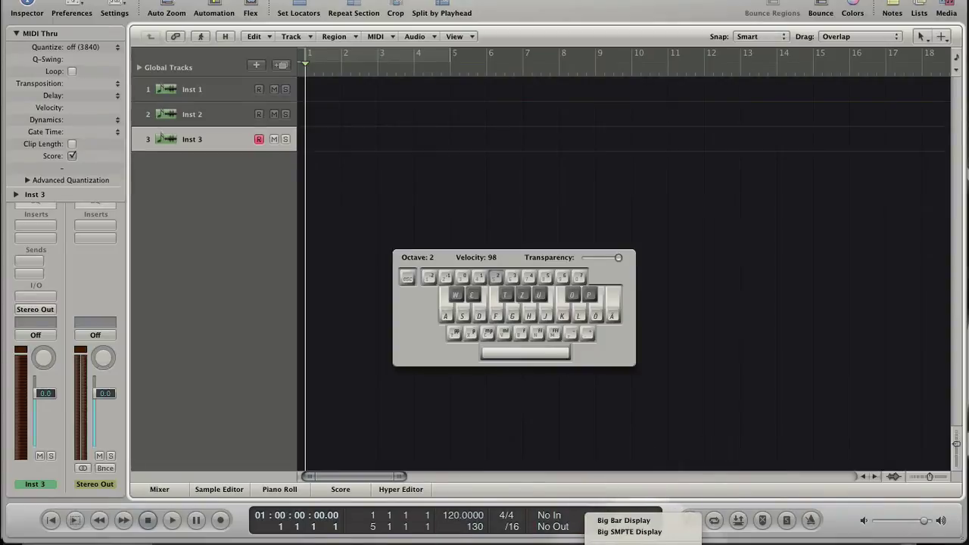
click(628, 542)
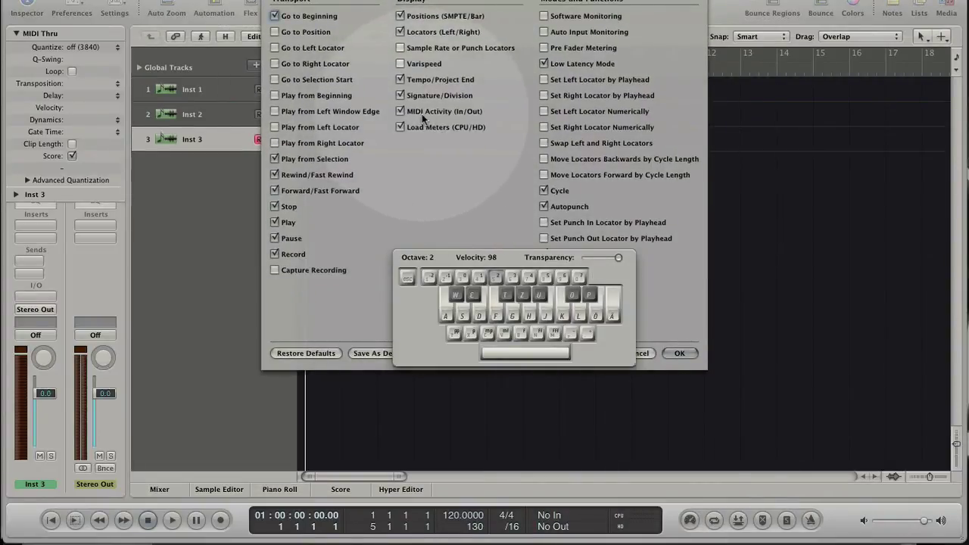
click(681, 353)
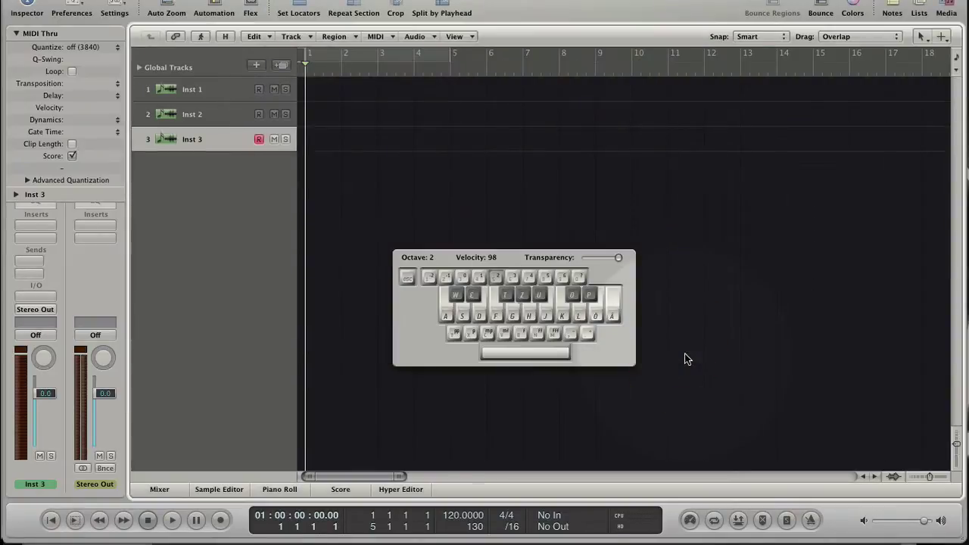
click(214, 92)
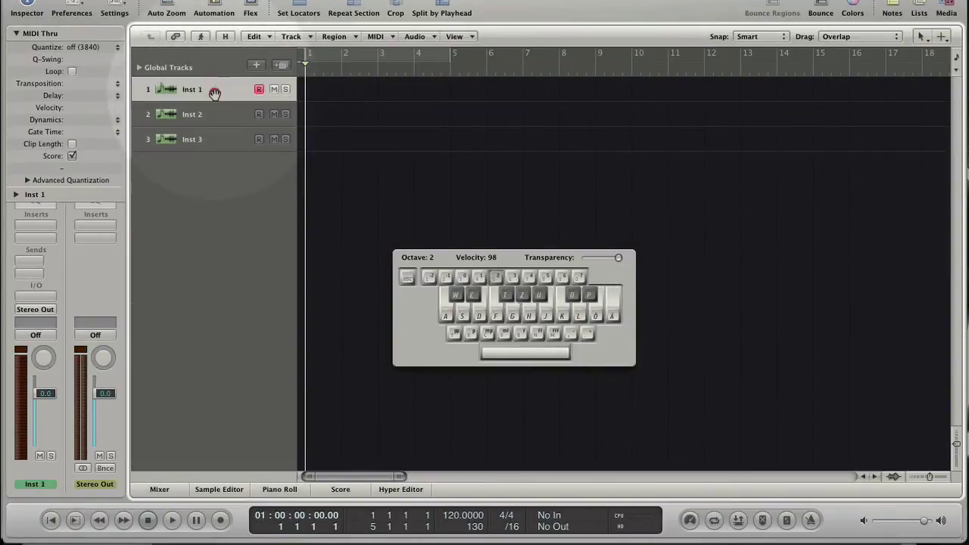
- Load a stereo EXS24 (Sampler) on Inst 1 and test it with a C2 note
click(16, 33)
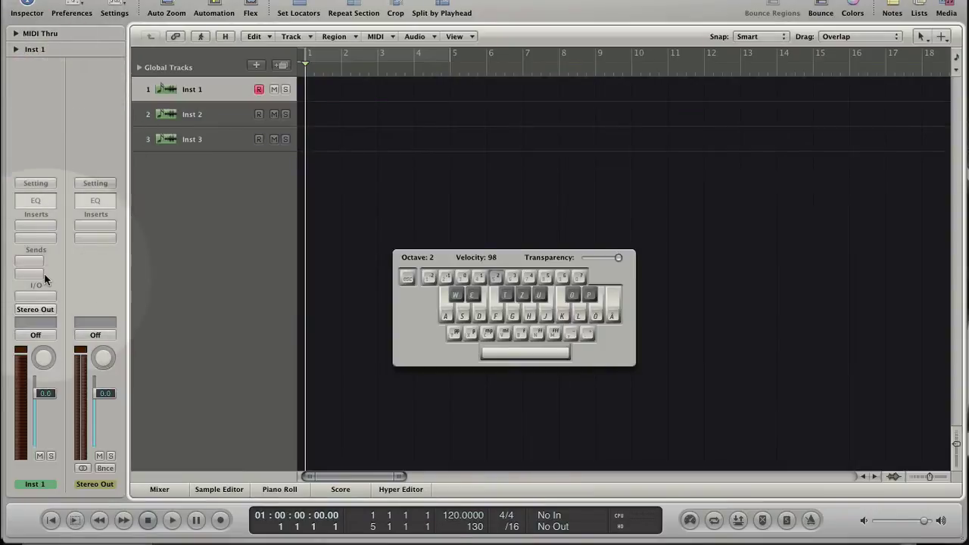
key(a)
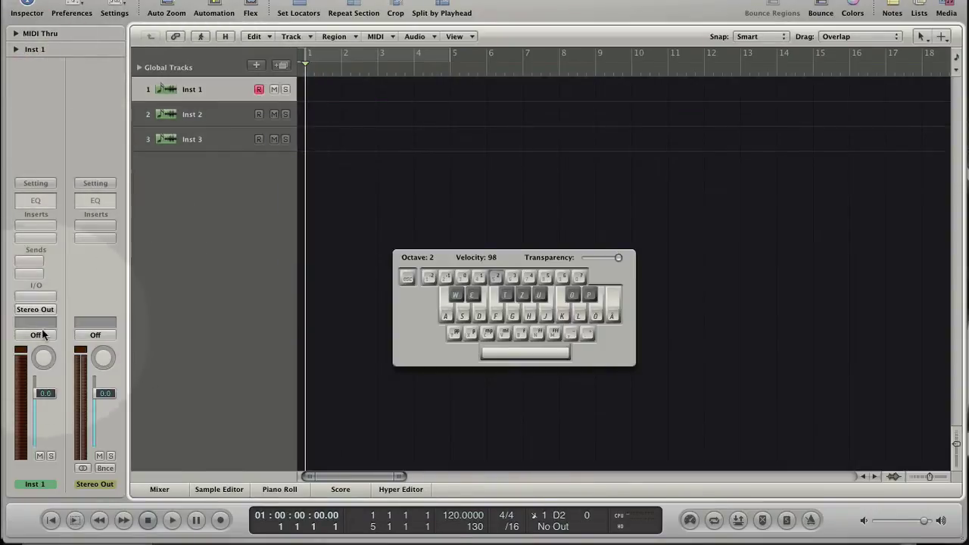
click(30, 296)
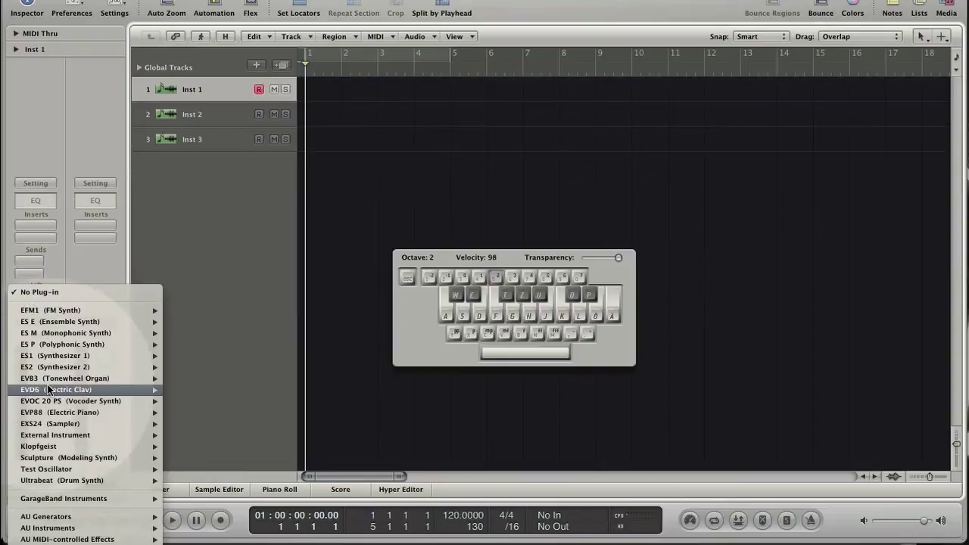
mouse_move(60, 428)
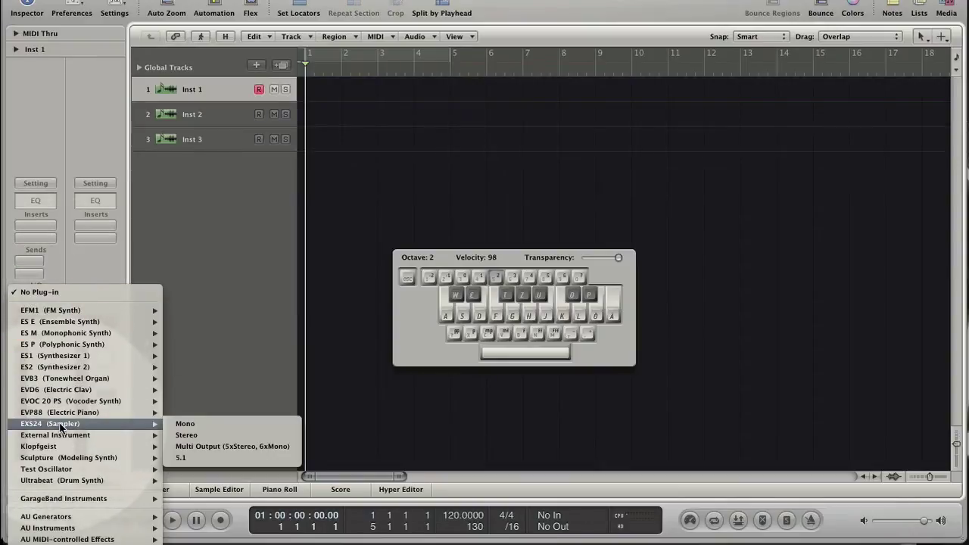
click(227, 436)
key(a)
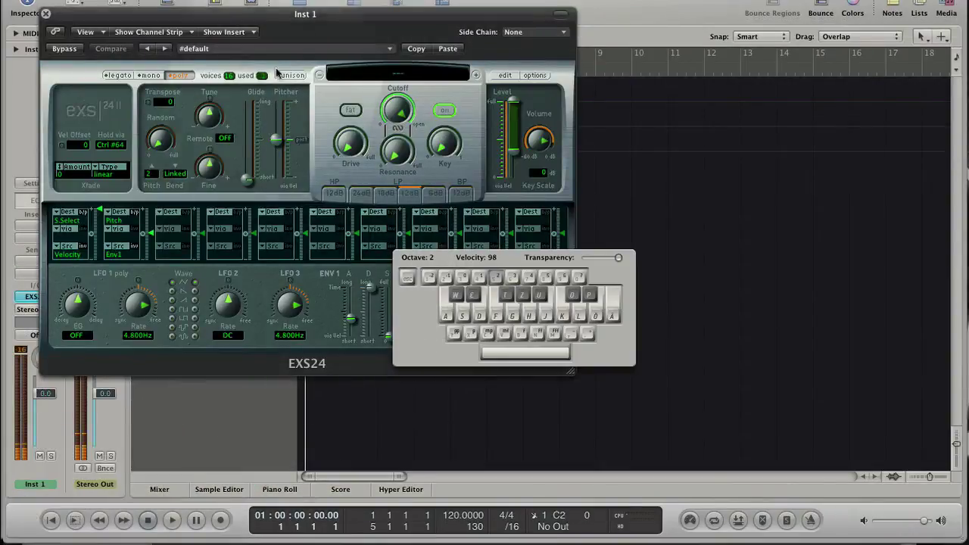
- Close the EXS24 window, test a D2 note on Inst 2, and re-arm Inst 1
drag(287, 16, 589, 33)
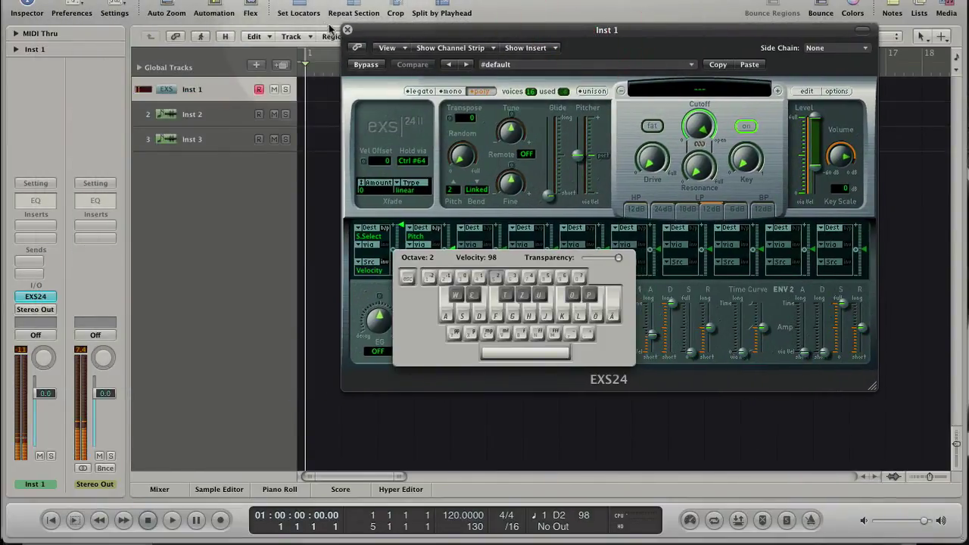
click(348, 33)
click(198, 114)
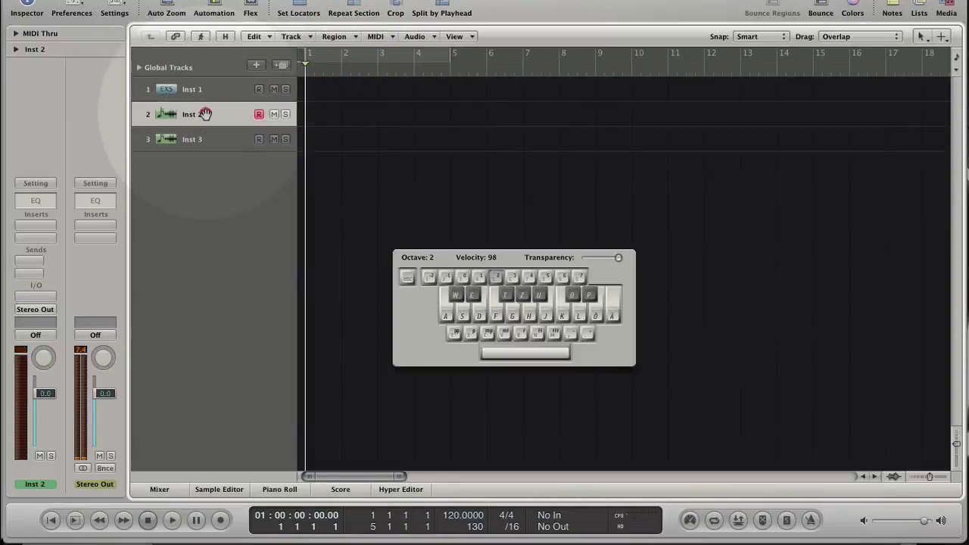
key(s)
click(214, 90)
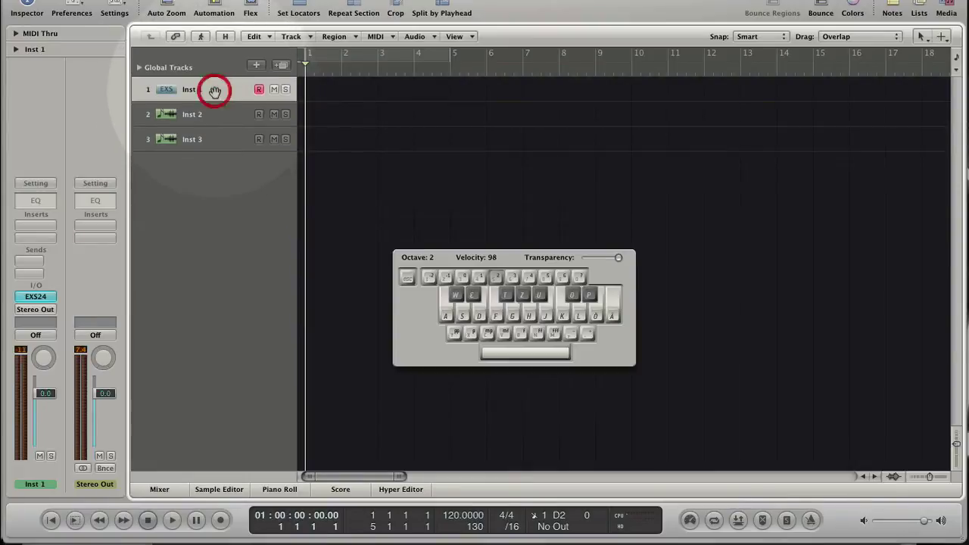
click(39, 297)
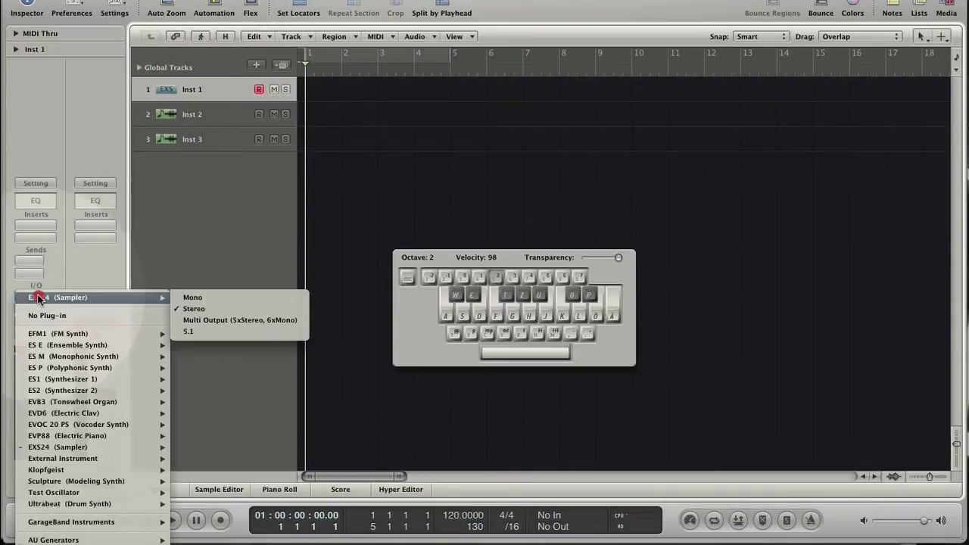
- Remove Inst 1's instrument plug-in, show the Environment Mixer with Command-2, and select Stereo Out
click(41, 315)
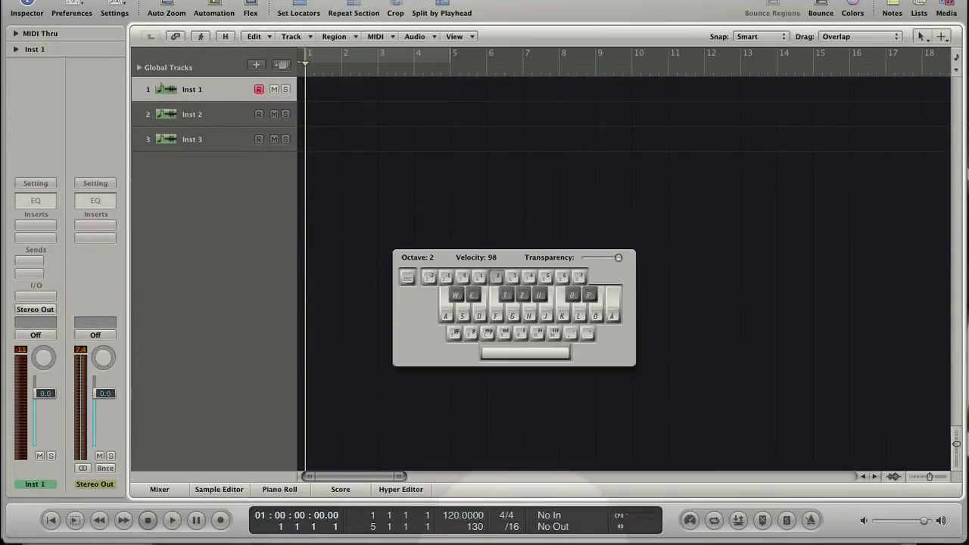
key(super+2)
click(506, 255)
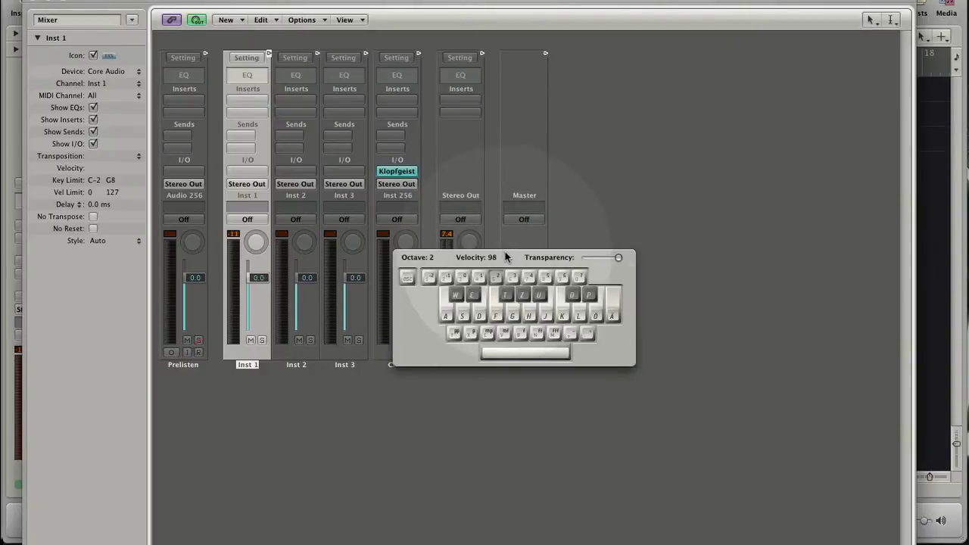
drag(506, 257, 758, 426)
click(296, 392)
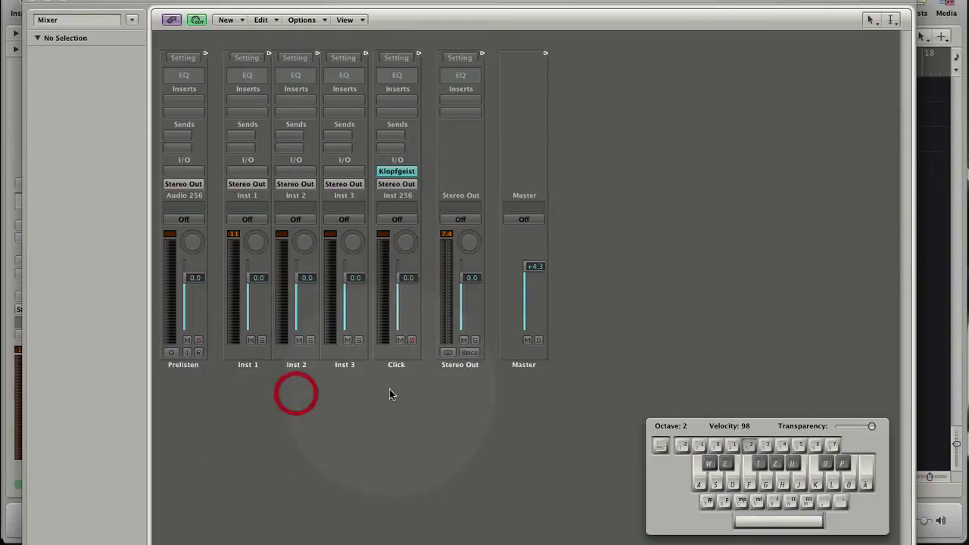
click(452, 364)
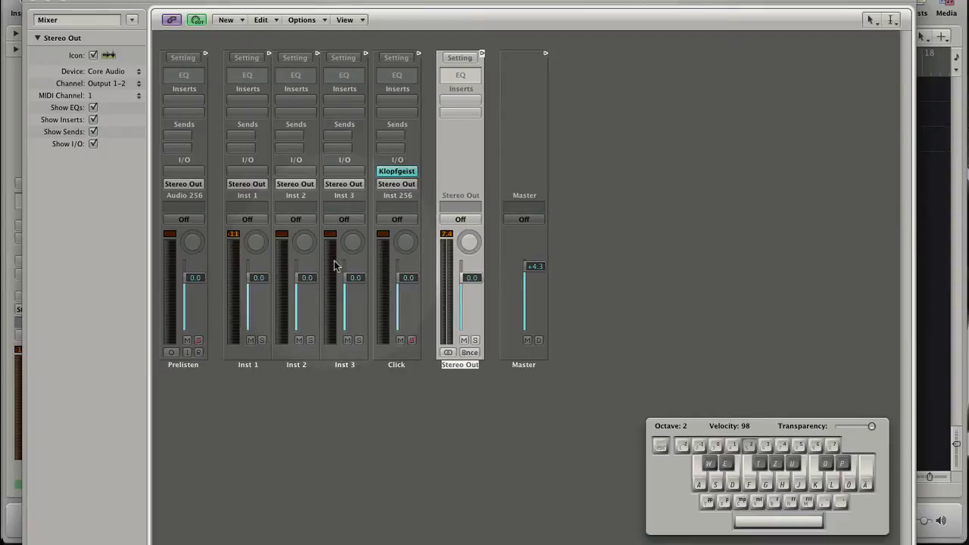
- Set Inst 1's output to No Output, then route it back to Stereo Output
click(248, 184)
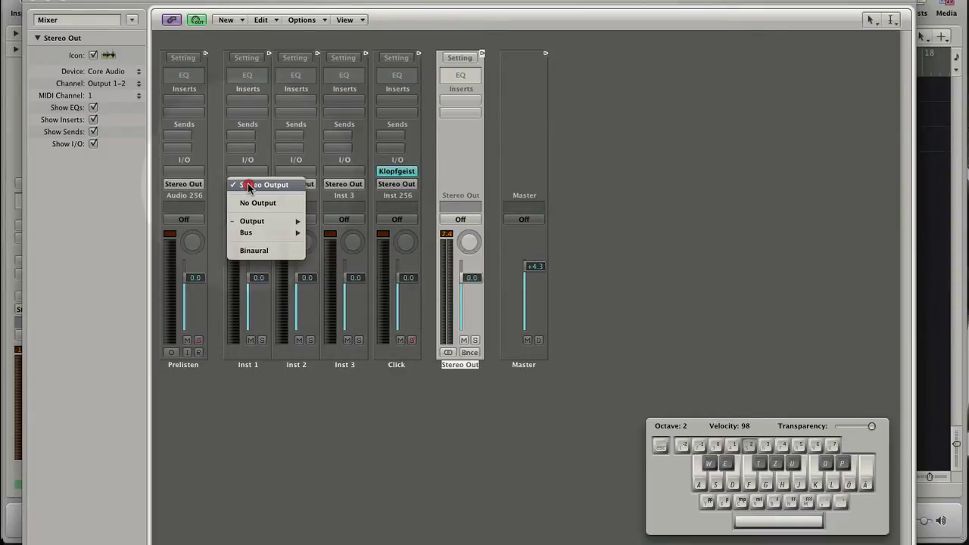
click(247, 203)
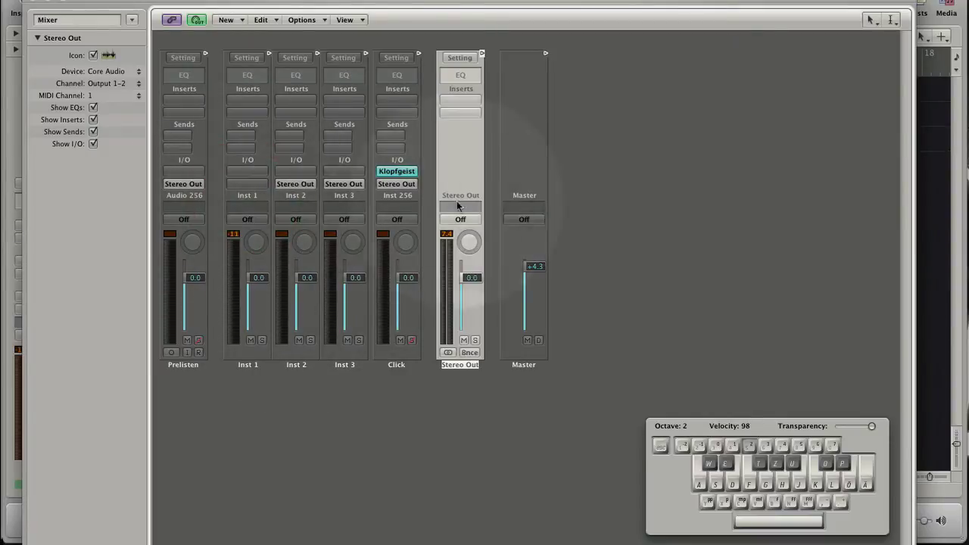
click(246, 184)
mouse_move(244, 196)
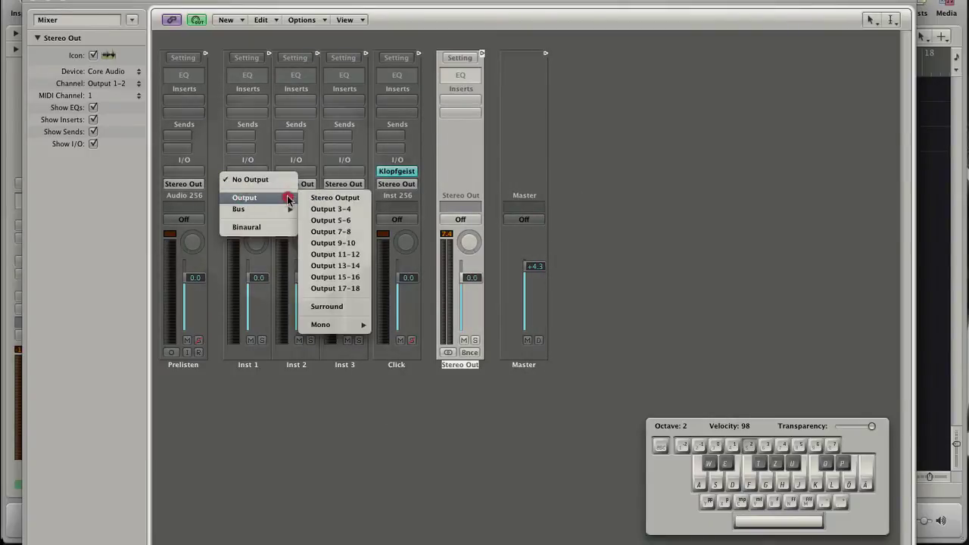
click(328, 198)
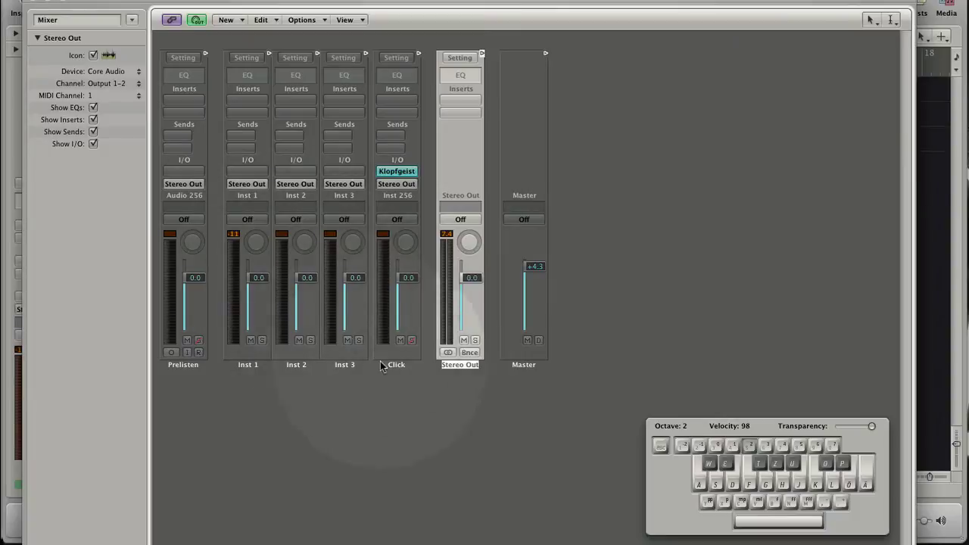
- Create a Mapped Instrument, place it at lower left, and enlarge its note-mapping window to browse notes
click(241, 21)
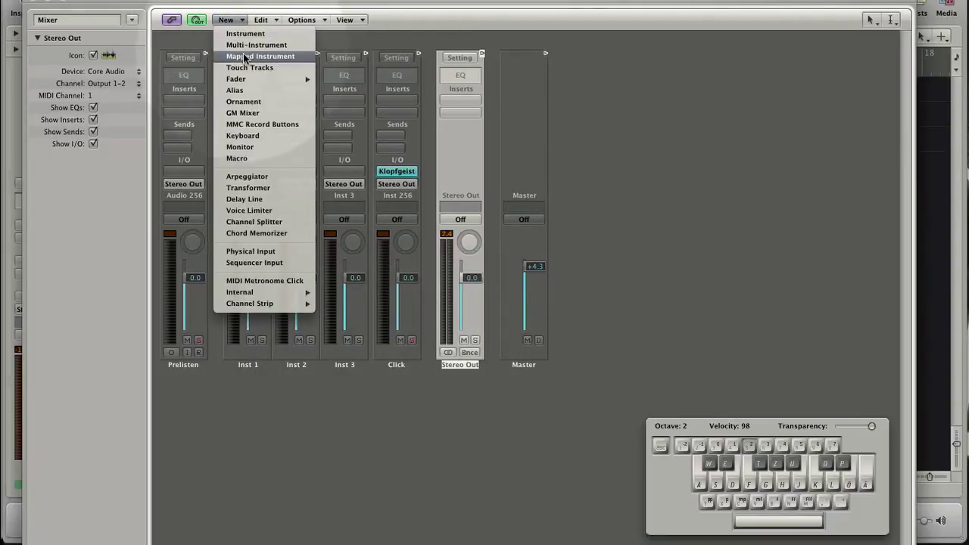
click(299, 56)
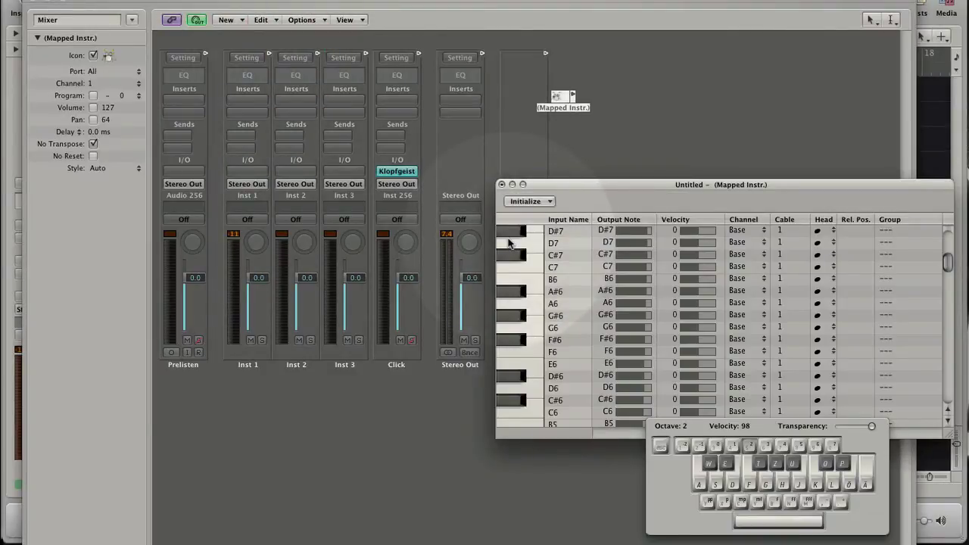
key(super+k)
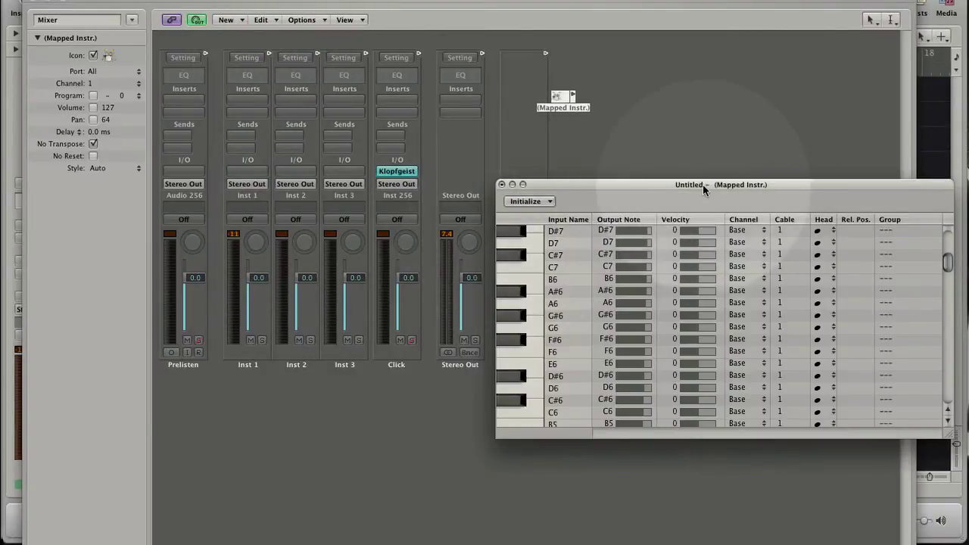
drag(573, 112, 198, 528)
drag(587, 185, 573, 0)
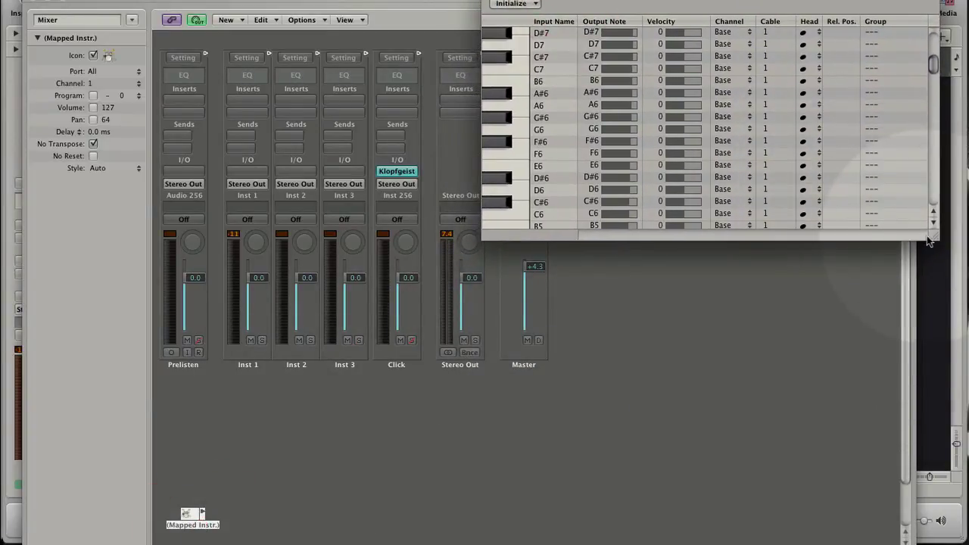
drag(930, 237, 942, 497)
scroll(628, 297, down, 10)
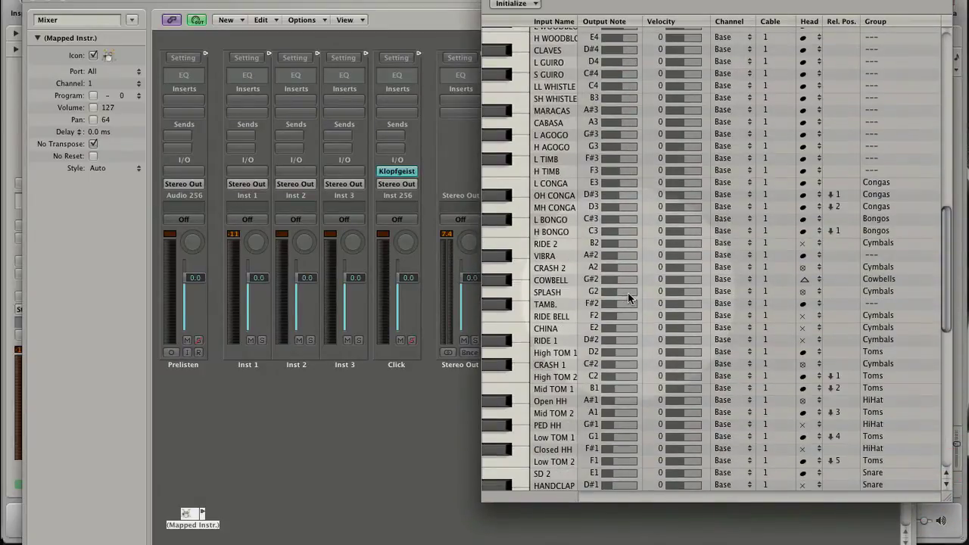
- Close the note-mapping editor and place a row of Monitor objects beneath the channel strips
click(493, 2)
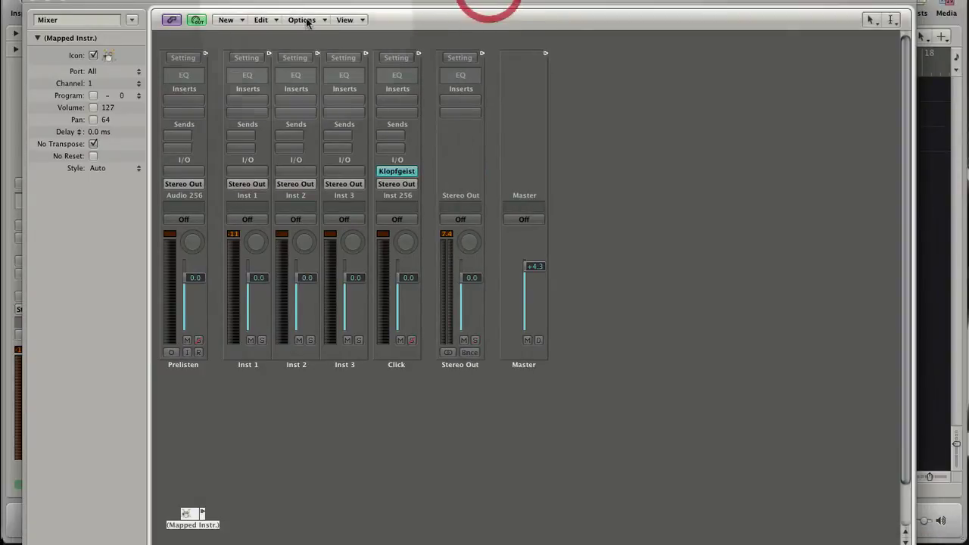
click(227, 20)
click(240, 147)
mouse_move(591, 142)
mouse_down()
mouse_move(368, 494)
mouse_move(270, 447)
mouse_move(368, 454)
mouse_move(441, 443)
mouse_move(524, 460)
mouse_move(517, 456)
mouse_up()
- Rename the three Monitor objects 1, 2 and 3 using the Text Tool
key(Escape)
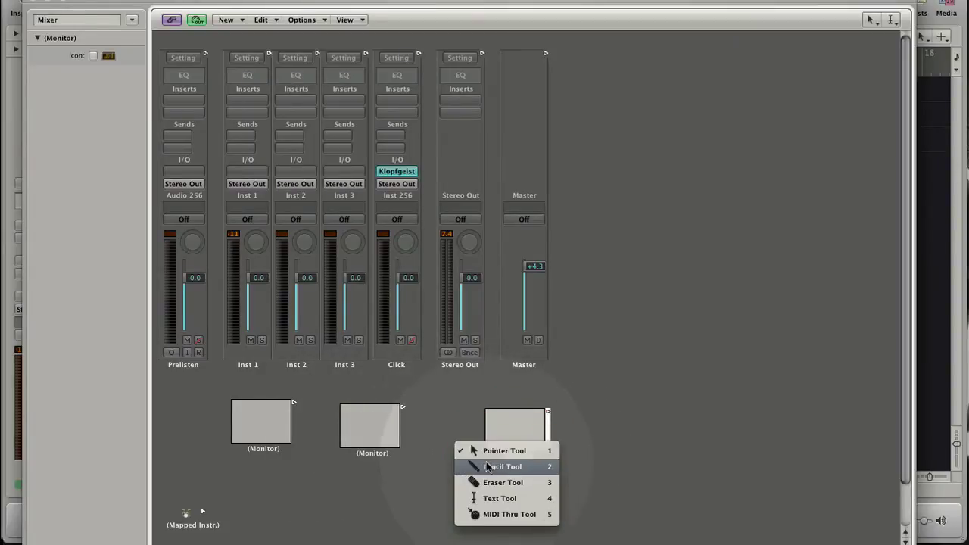
click(495, 498)
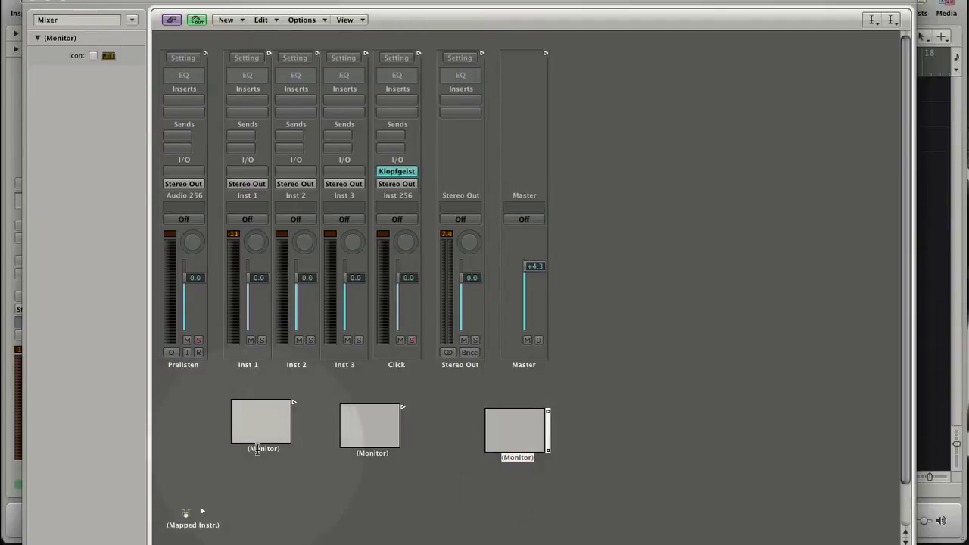
click(257, 448)
text(1)
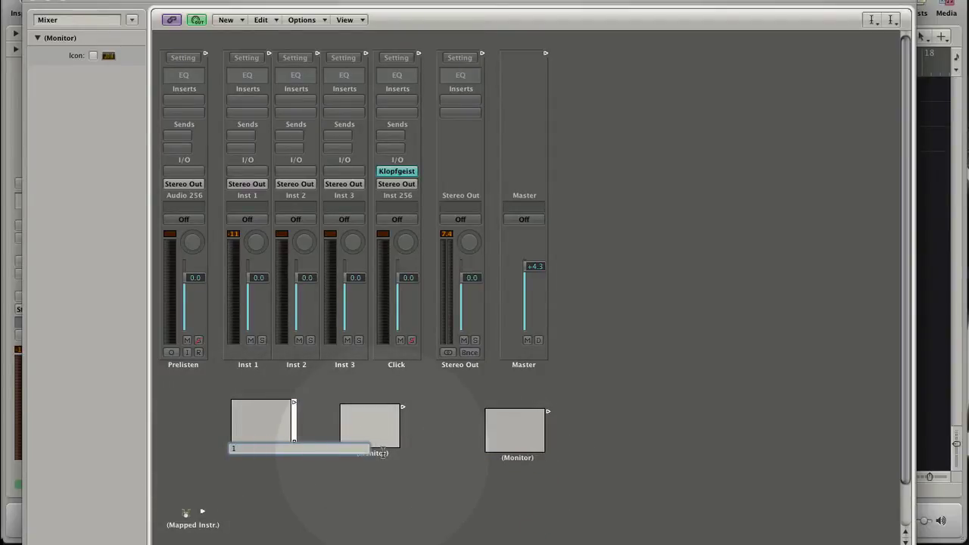
click(376, 452)
text(2)
click(533, 458)
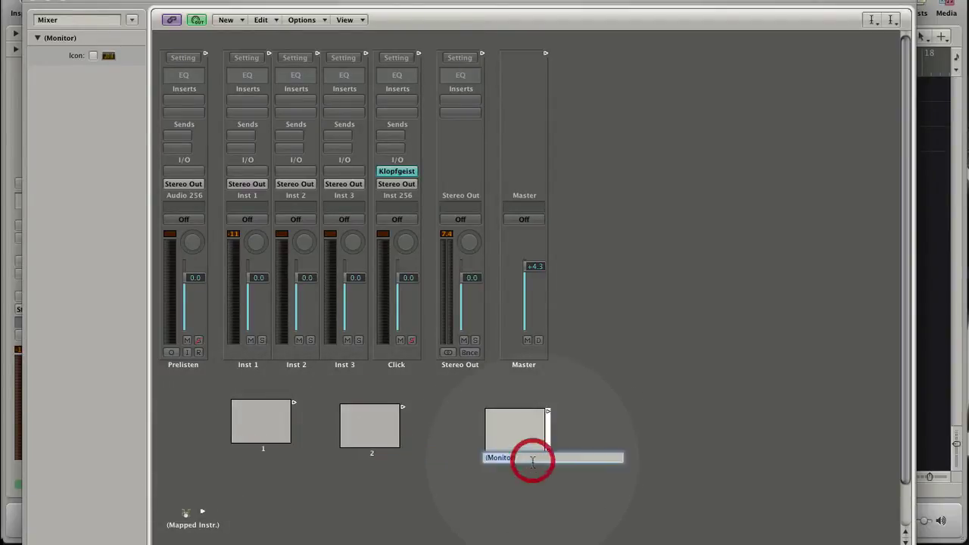
text(3)
click(632, 426)
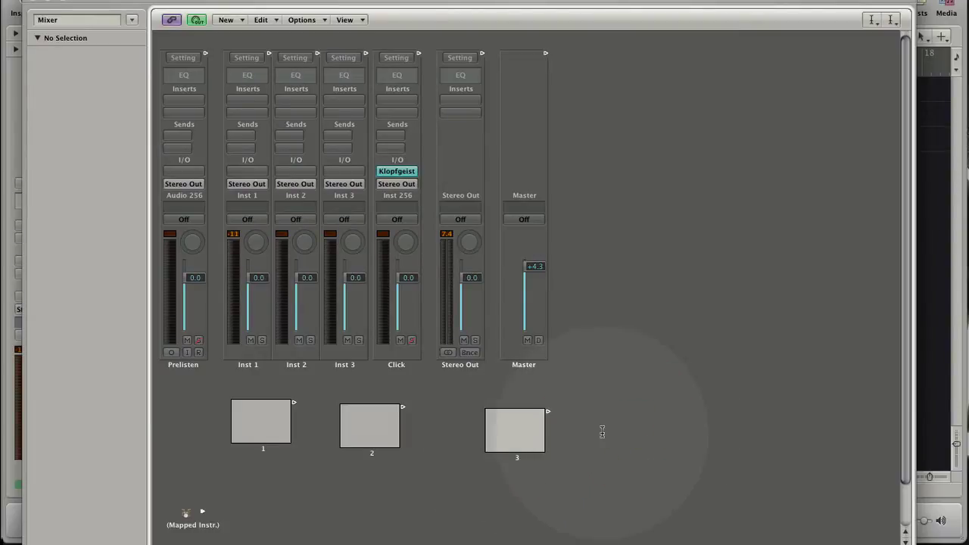
right_click(609, 425)
- Cable Mapped Instr. into Monitors 1, 2 and 3, declining the port-change prompt
click(606, 428)
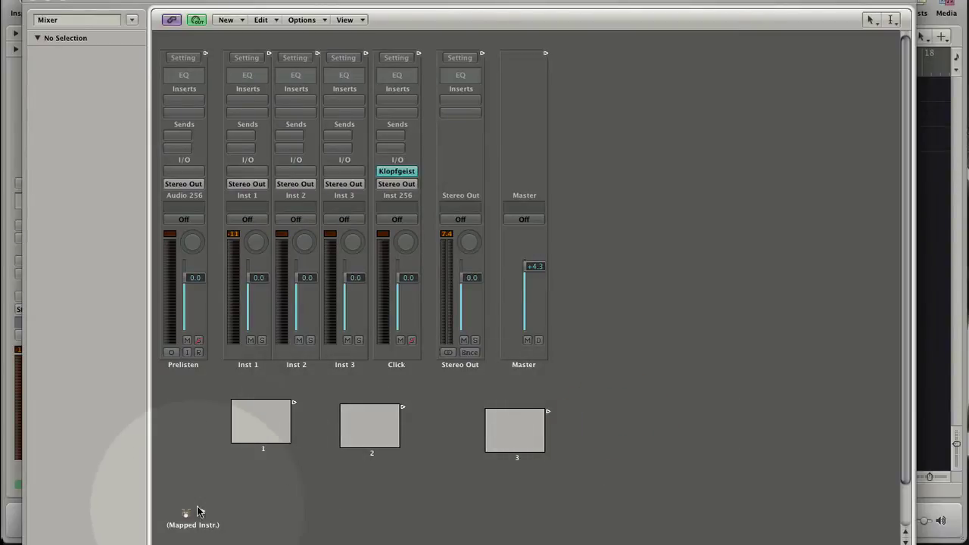
drag(203, 516, 249, 432)
click(782, 249)
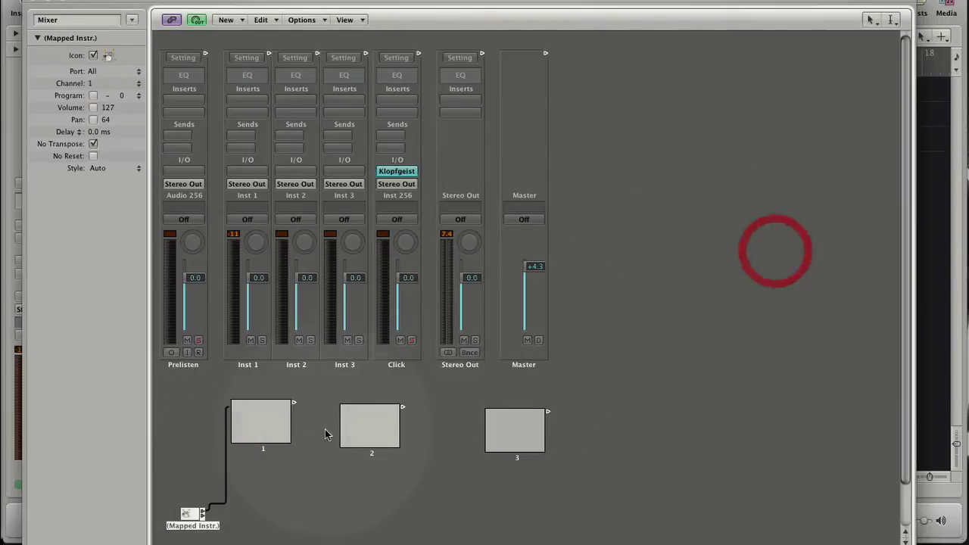
drag(203, 517, 385, 423)
drag(203, 517, 506, 450)
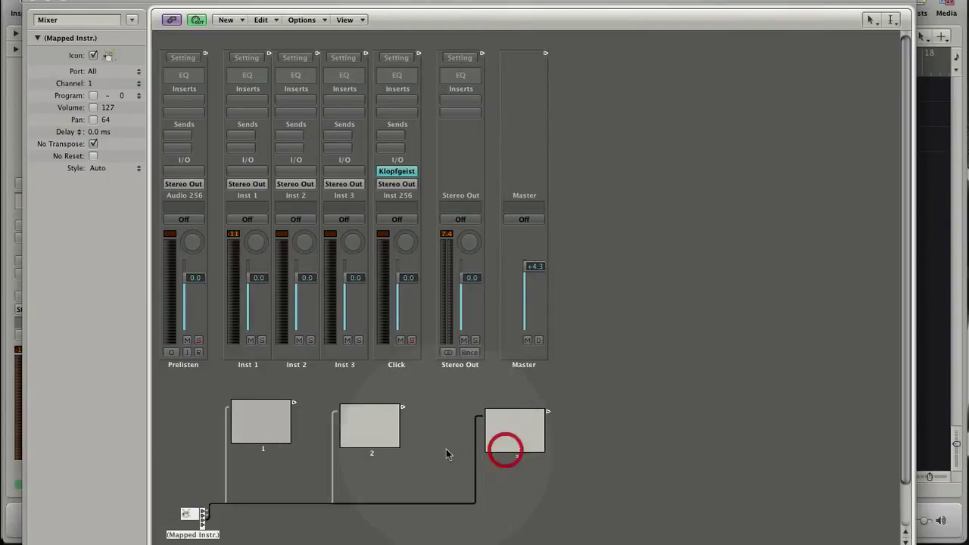
- Cable Monitors 1, 2 and 3 into the Inst 1, Inst 2 and Inst 3 strips
click(293, 403)
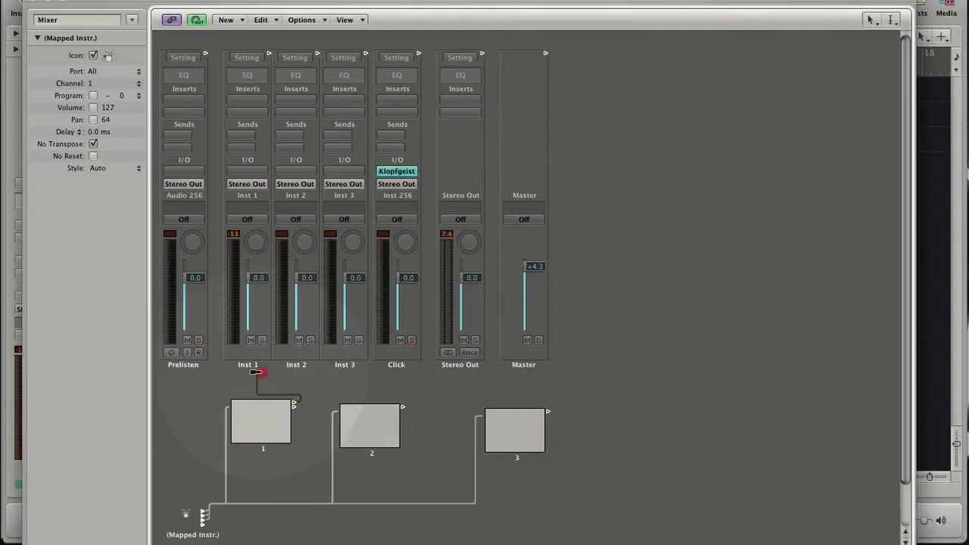
drag(256, 371, 251, 362)
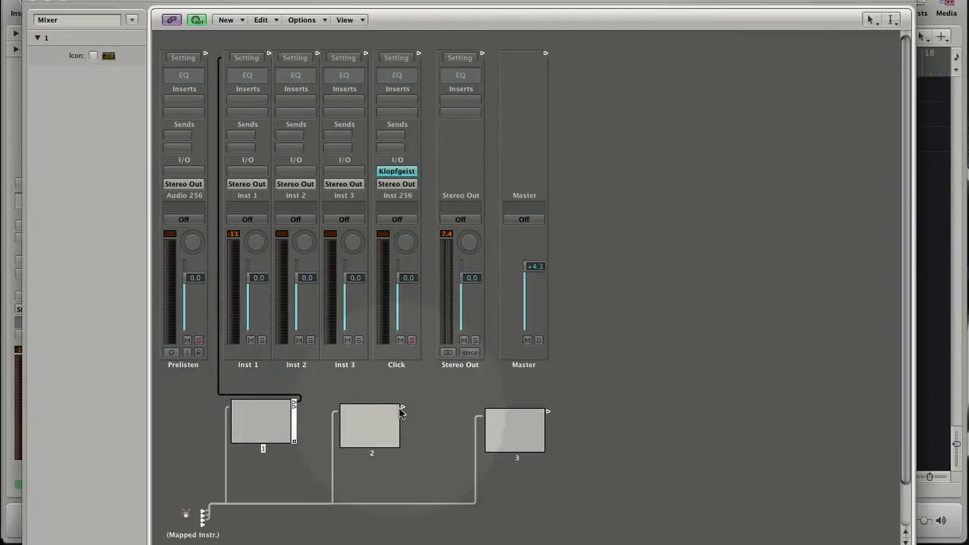
drag(402, 406, 305, 361)
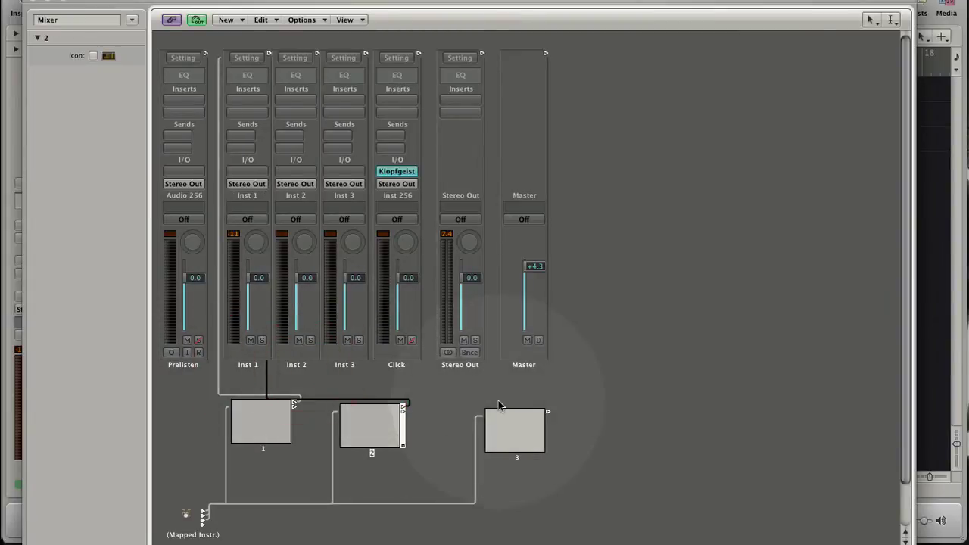
drag(549, 415, 349, 366)
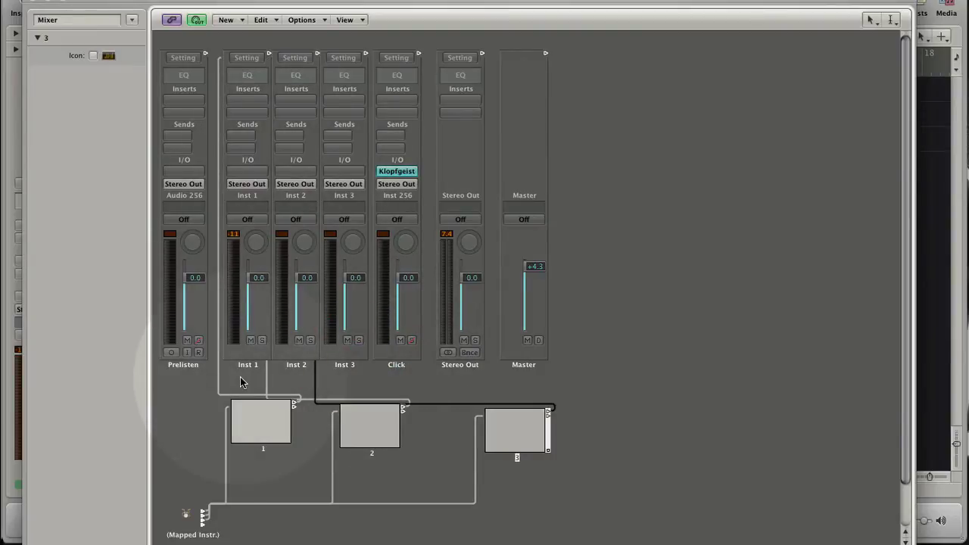
drag(239, 378, 340, 335)
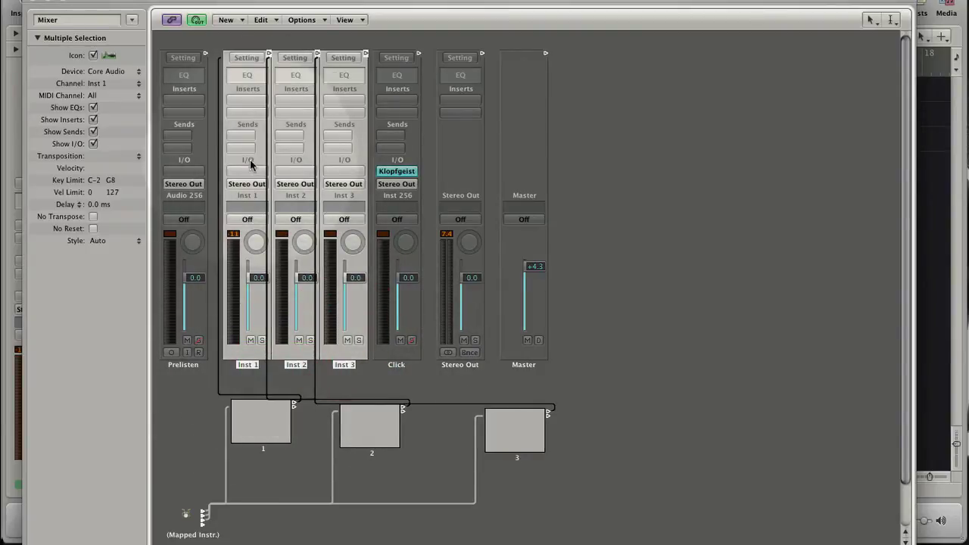
- Load a Stereo EXS24 with the Drums & Percussion Seventies Kit on the strips
click(246, 171)
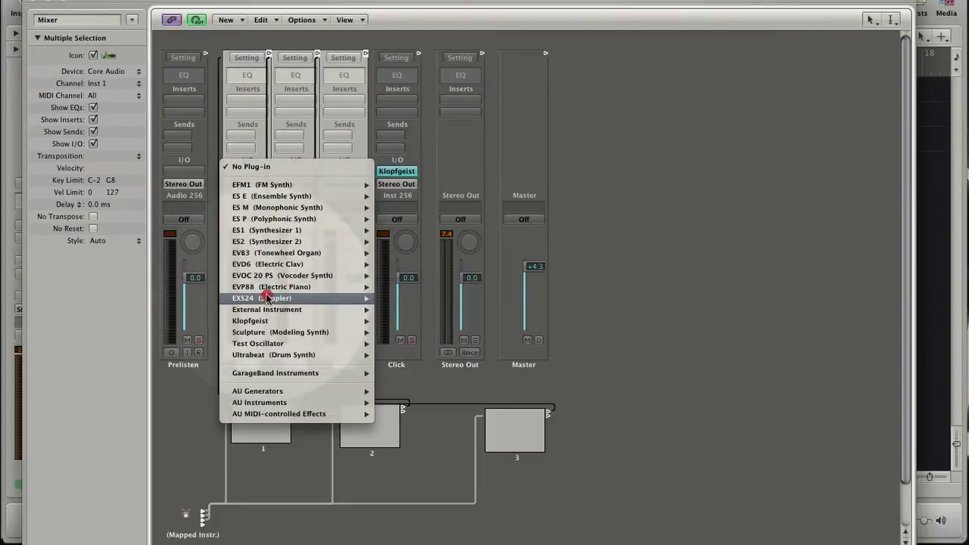
click(393, 310)
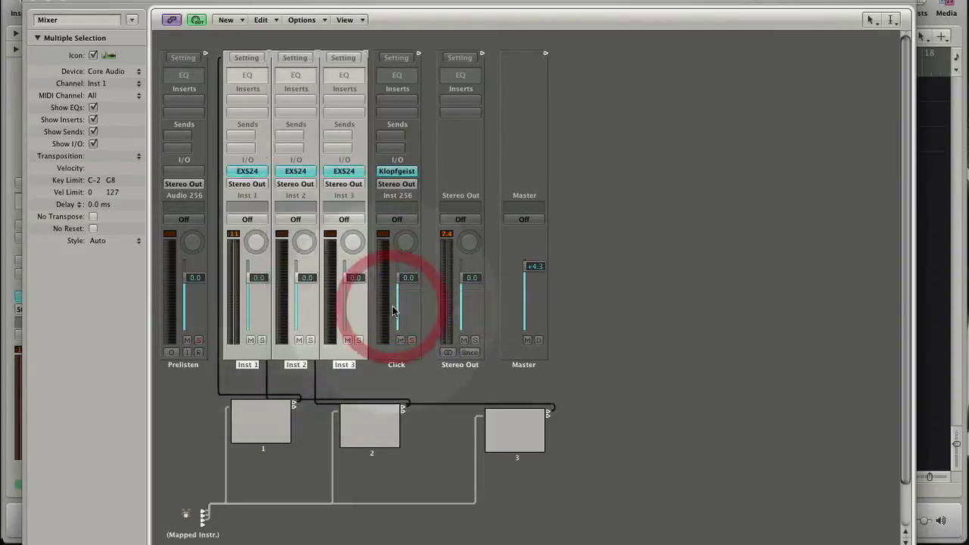
click(420, 76)
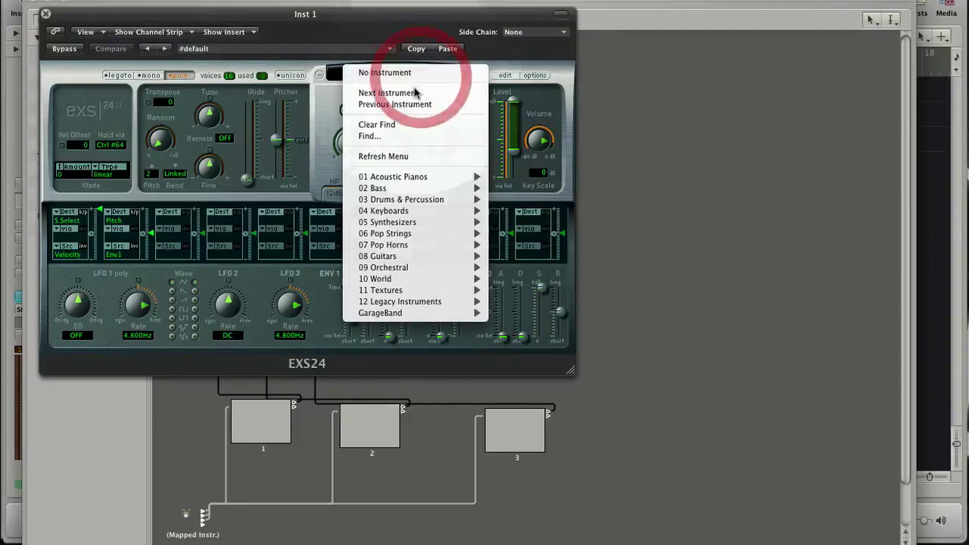
mouse_move(424, 201)
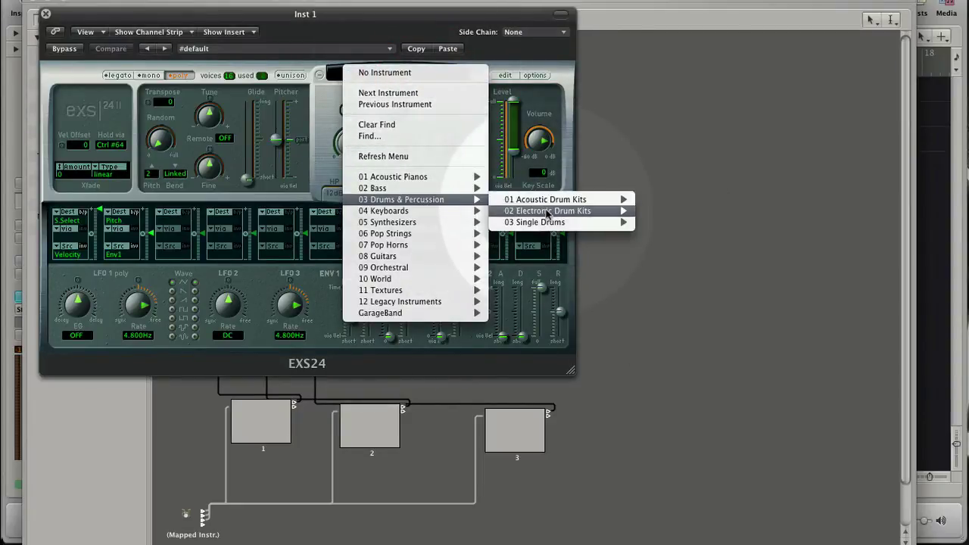
mouse_move(549, 212)
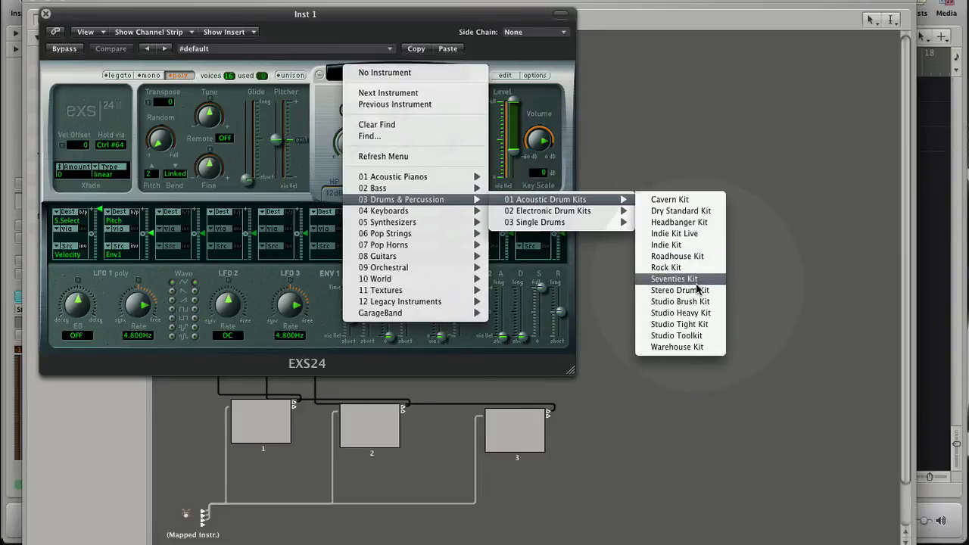
click(697, 288)
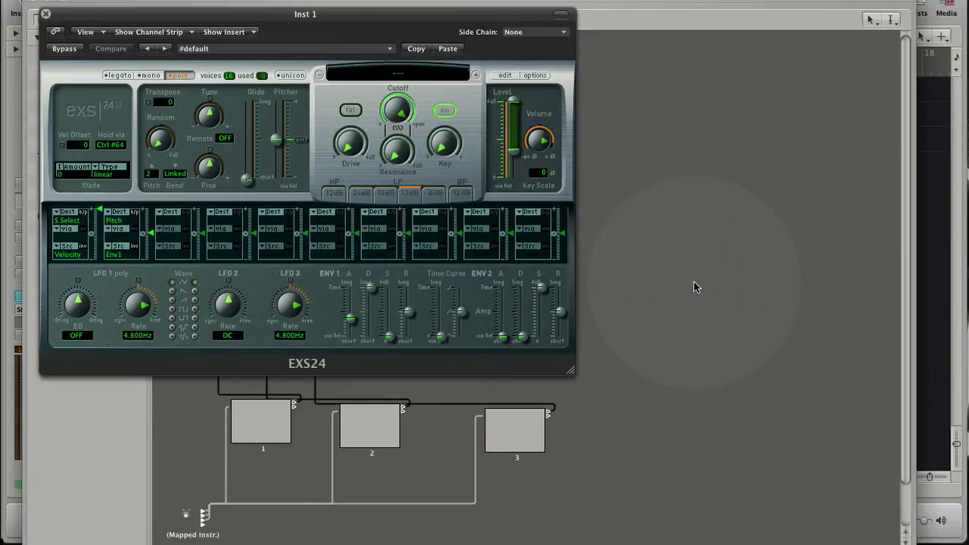
- Close the Environment and paste the Seventies Kit settings onto the Inst 2 track
click(929, 297)
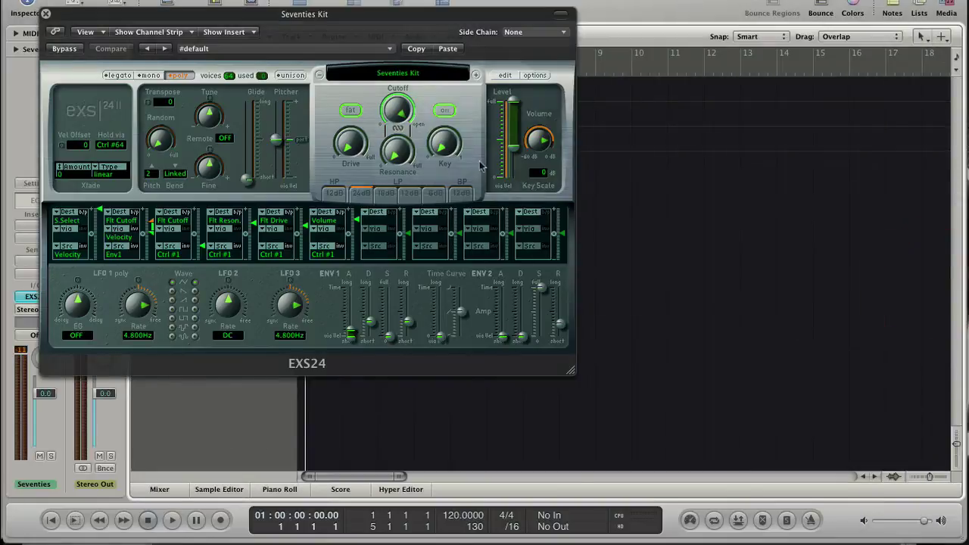
drag(216, 17, 546, 75)
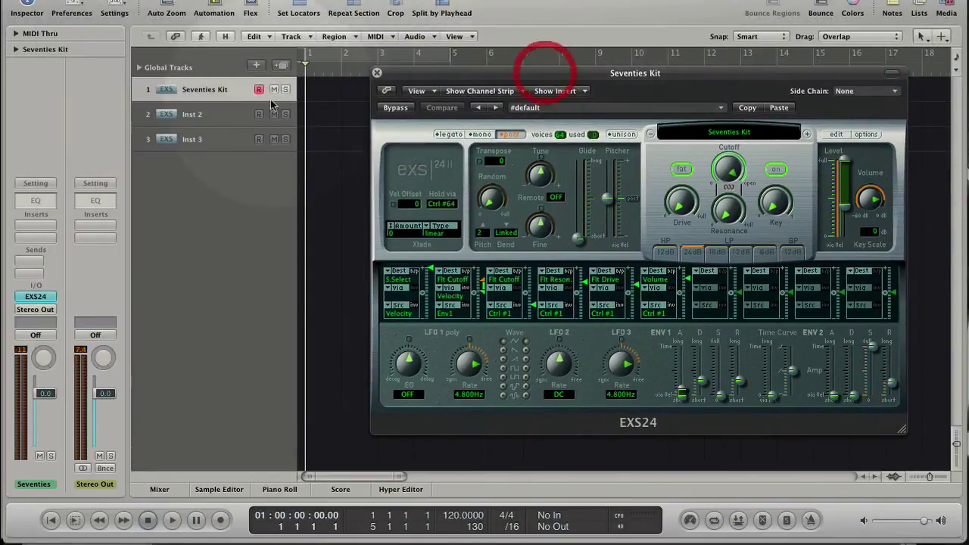
click(250, 113)
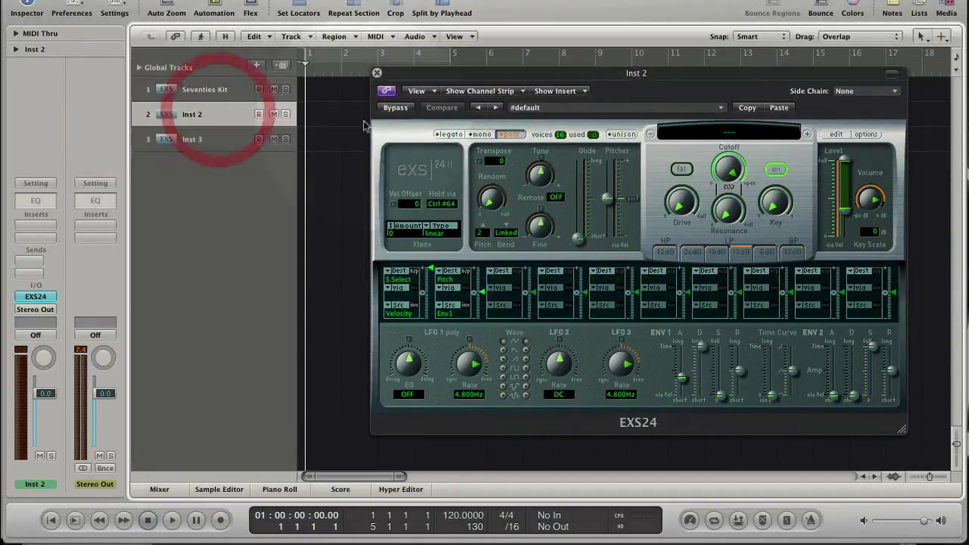
click(215, 90)
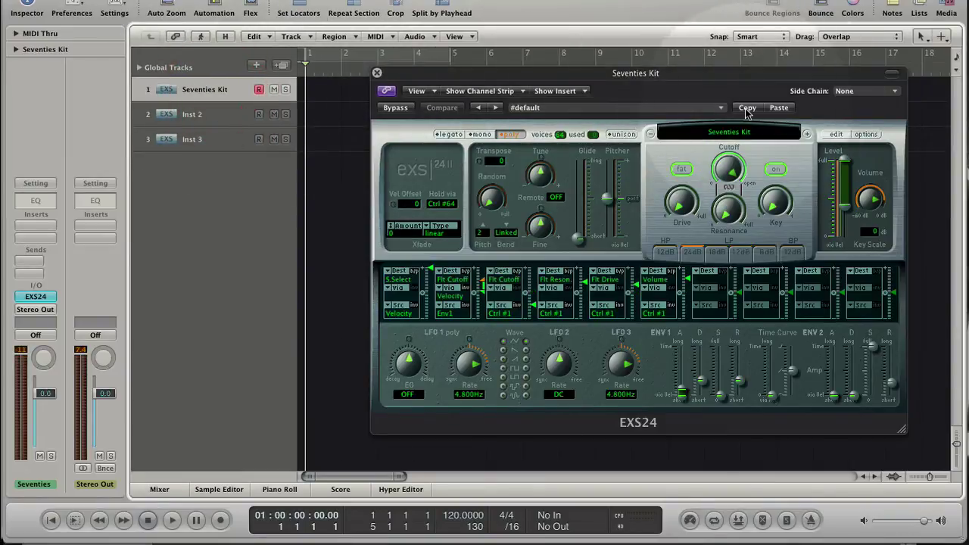
click(237, 113)
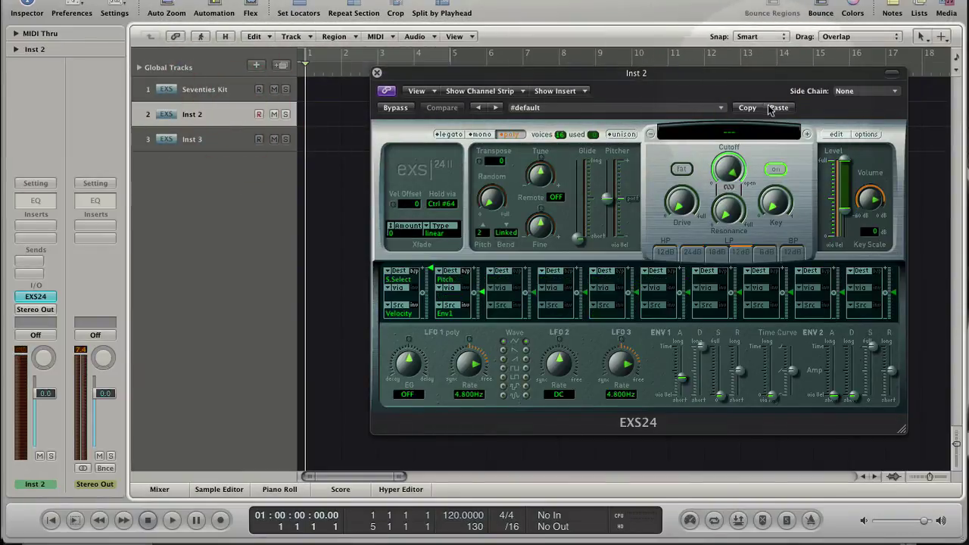
click(778, 108)
click(211, 133)
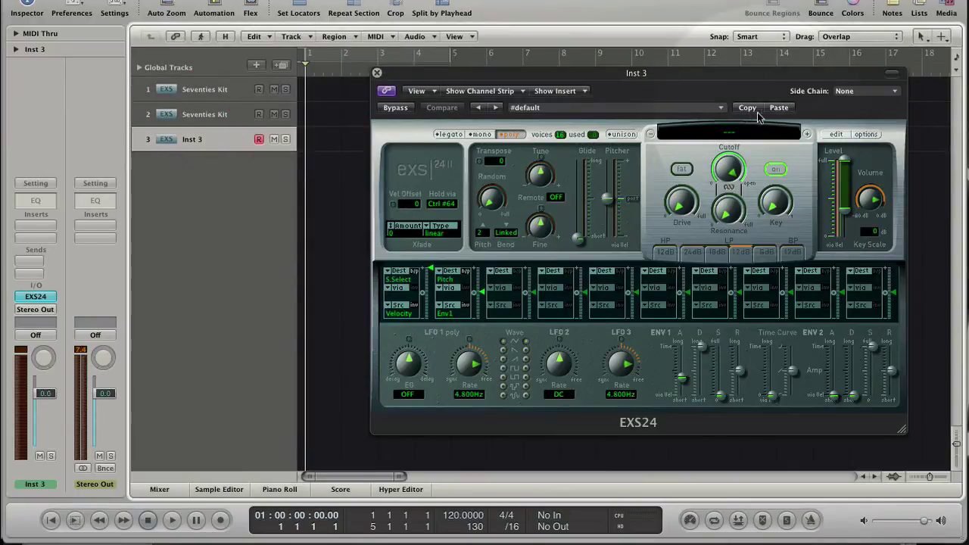
- Paste the Seventies Kit onto Inst 3, then add an External MIDI Mapped Instr. track at the top
click(778, 107)
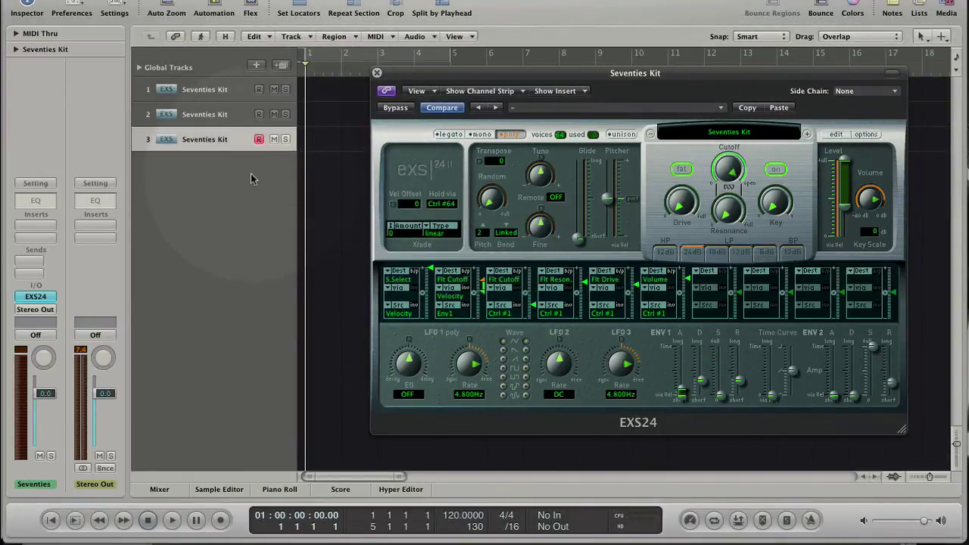
click(256, 66)
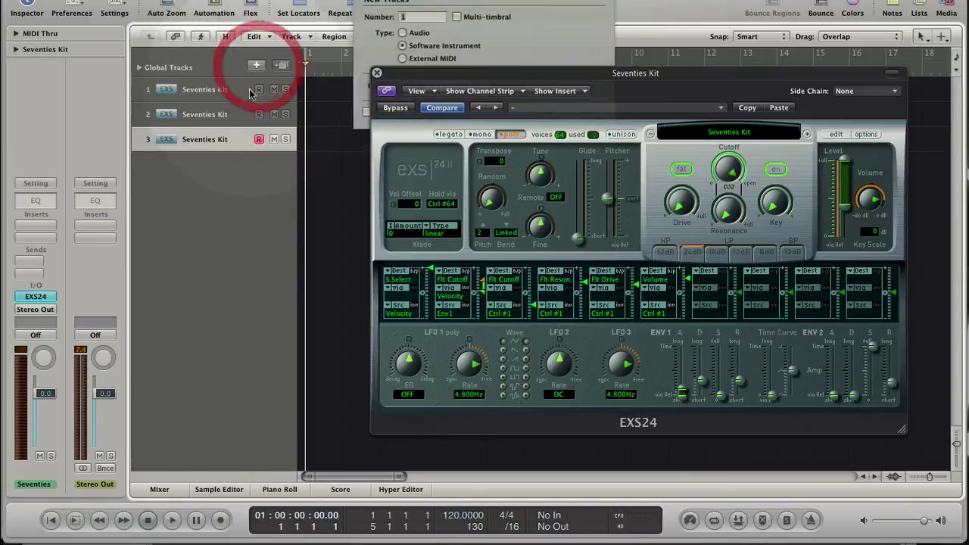
click(406, 59)
click(377, 73)
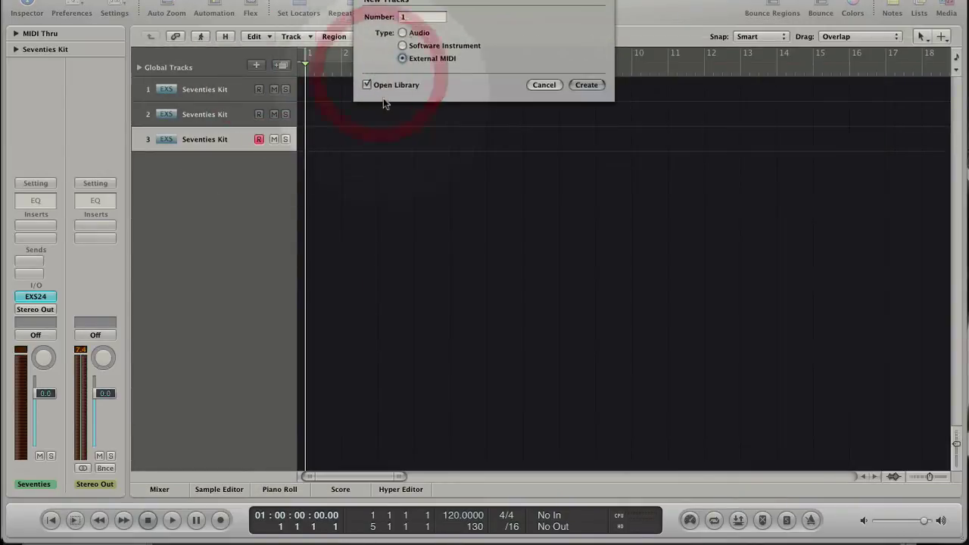
click(594, 85)
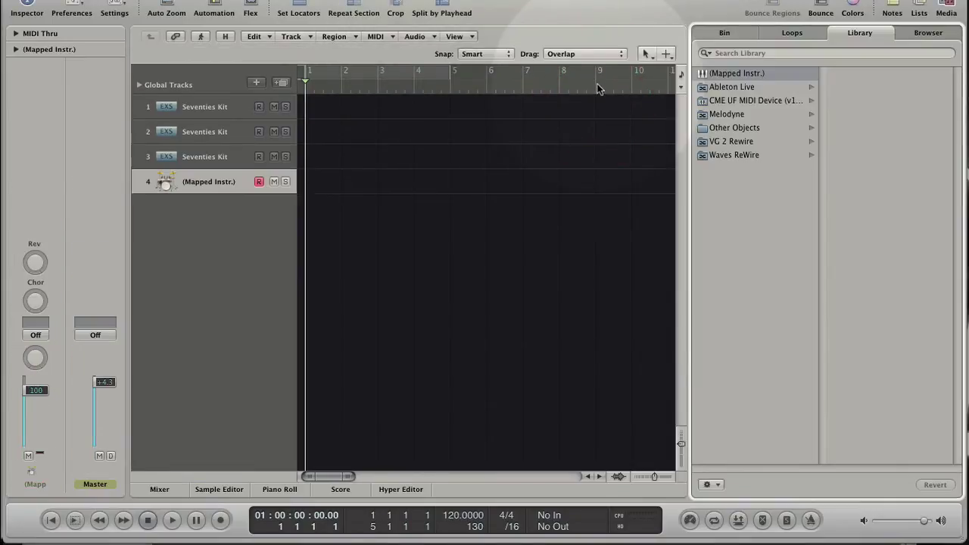
drag(224, 187, 220, 106)
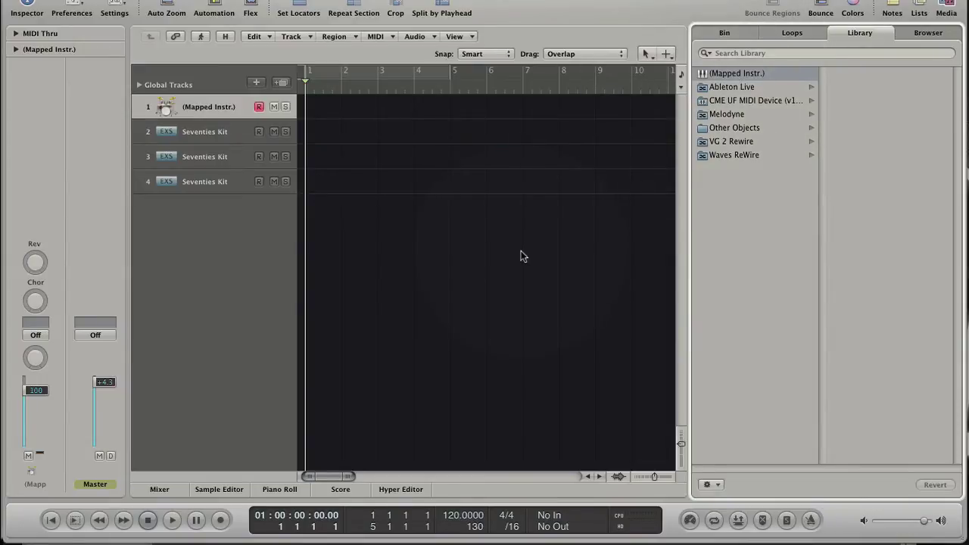
- Turn on Musical Typing, open the Environment mixer, and play test notes at octave 1
key(Caps_Lock)
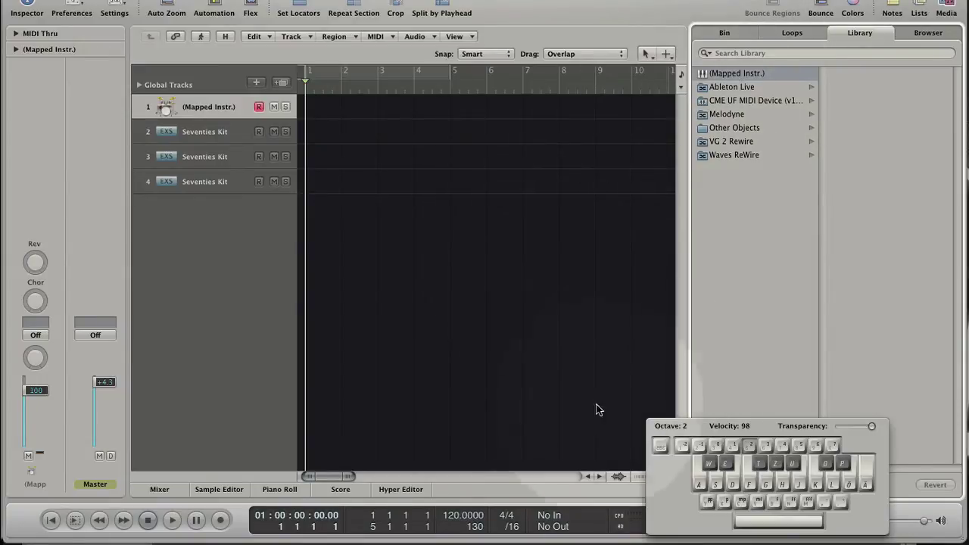
key(super+8)
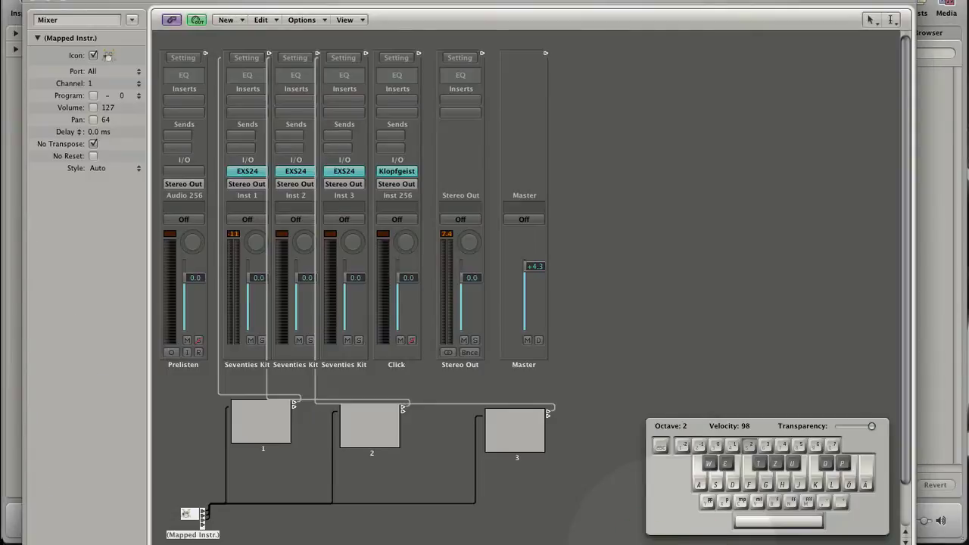
key(d)
key(d)
key(f)
key(f)
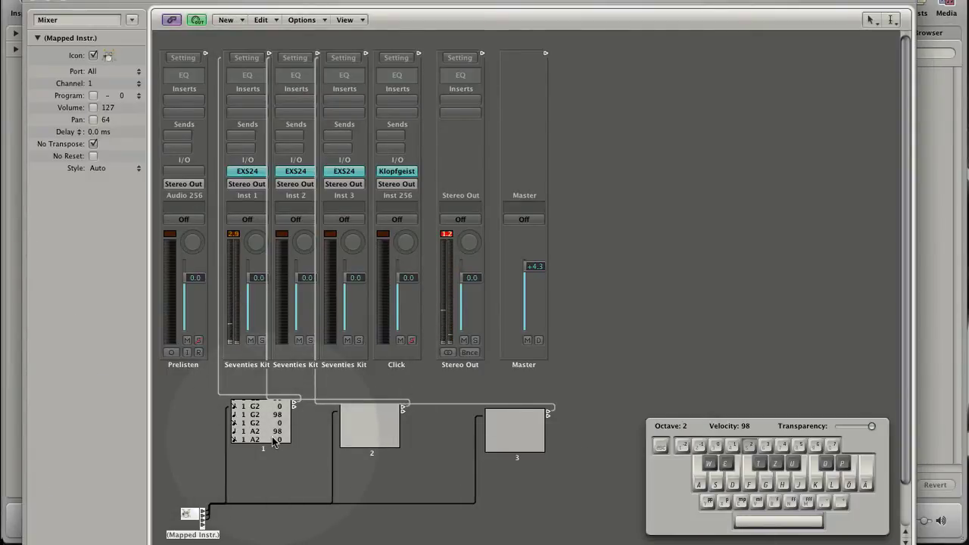
key(a)
key(a)
key(s)
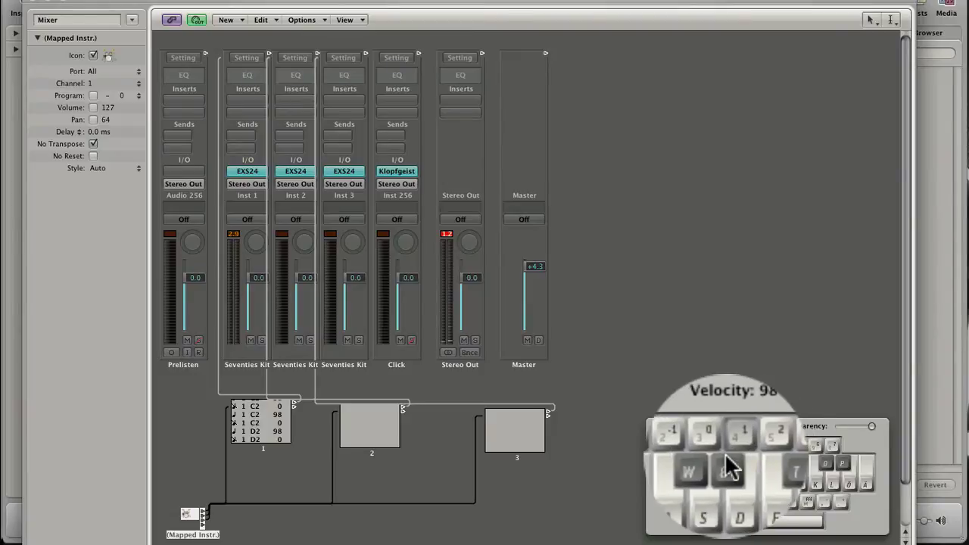
key(z)
key(a)
key(a)
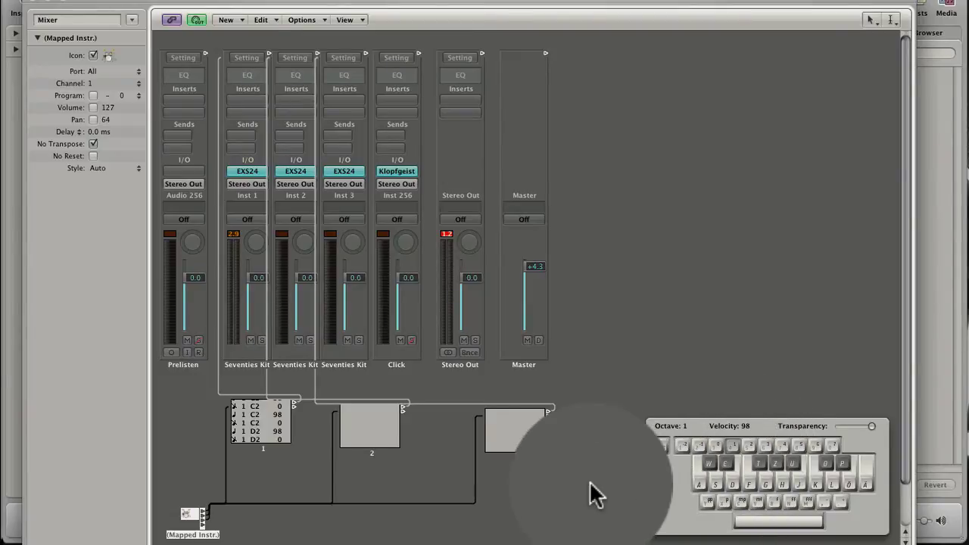
key(s)
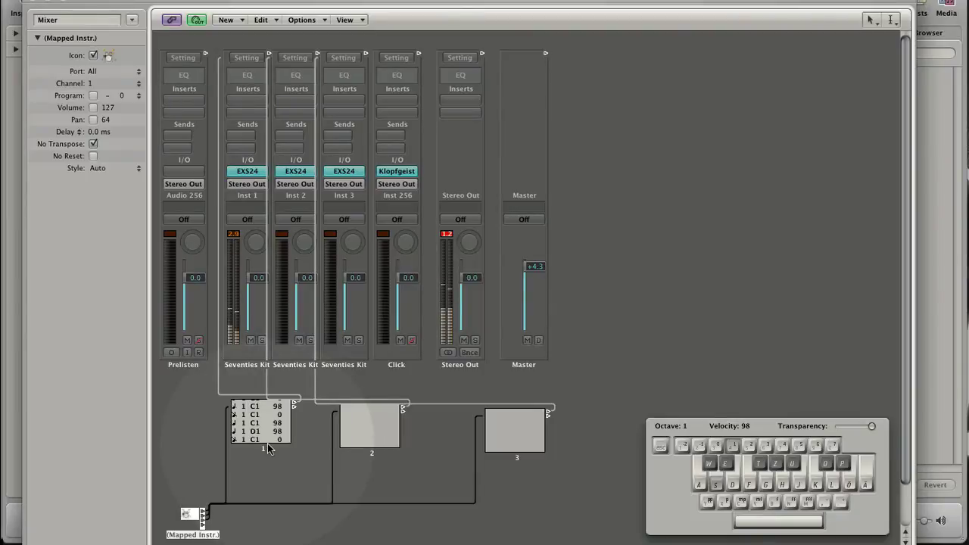
- Open the Mapped Instr. note table and play C1 and D1 to find the kick and snare rows
key(s)
key(d)
double_click(192, 514)
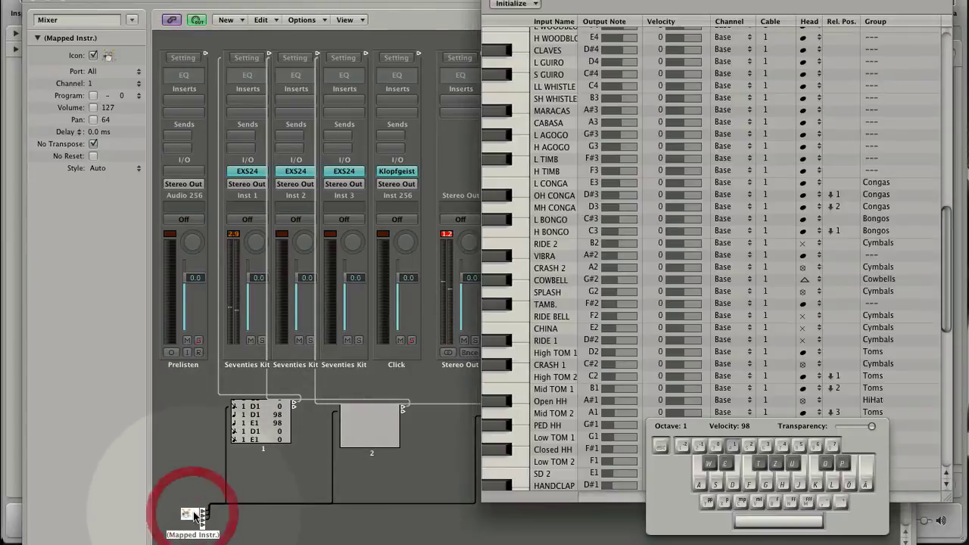
key(a)
key(a)
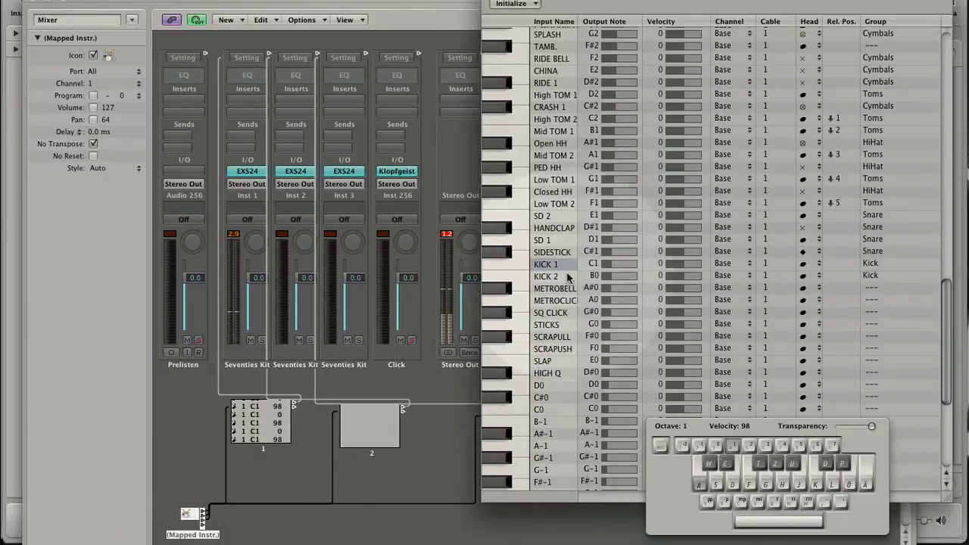
key(a)
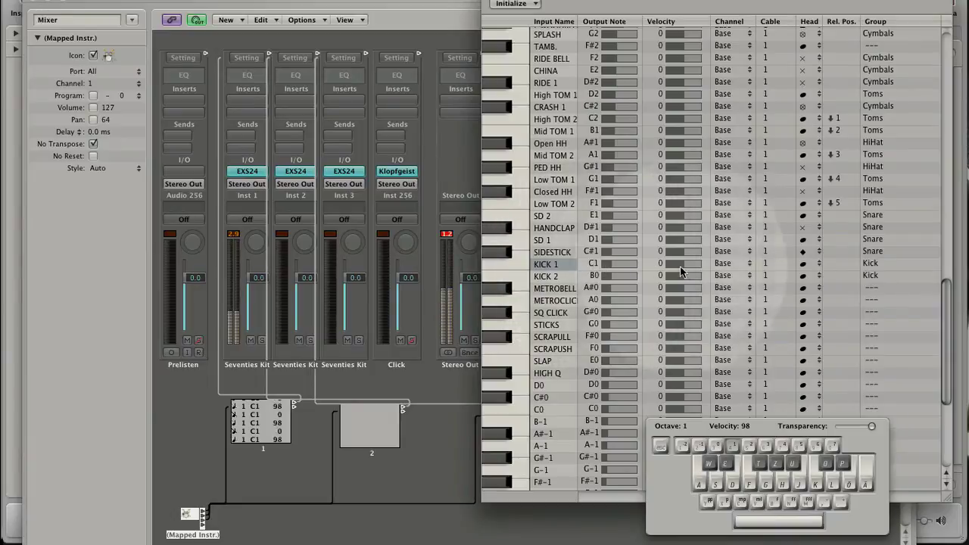
key(s)
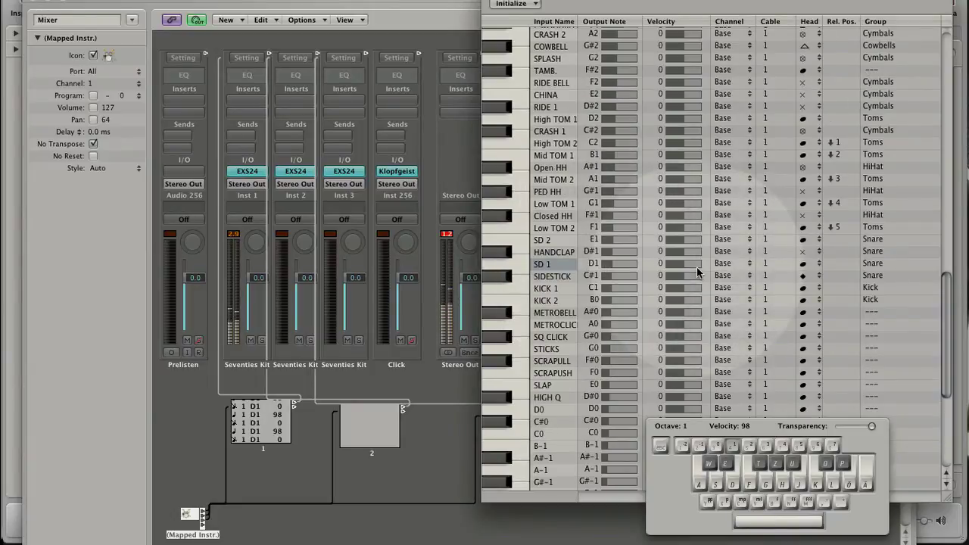
key(s)
- Play F#1 to locate the Closed HH row, re-auditioning C1 and D1 while scrolling the table
key(t)
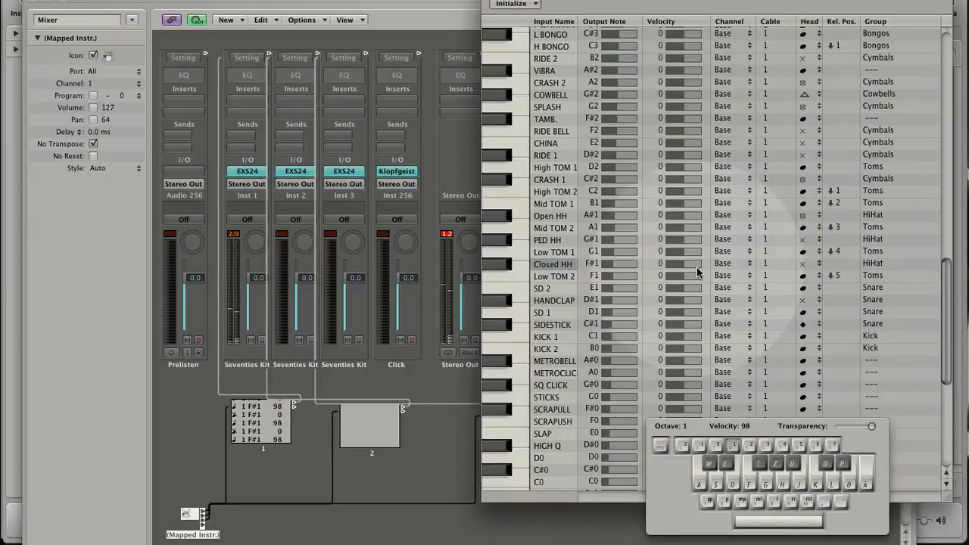
key(s)
key(a)
key(a)
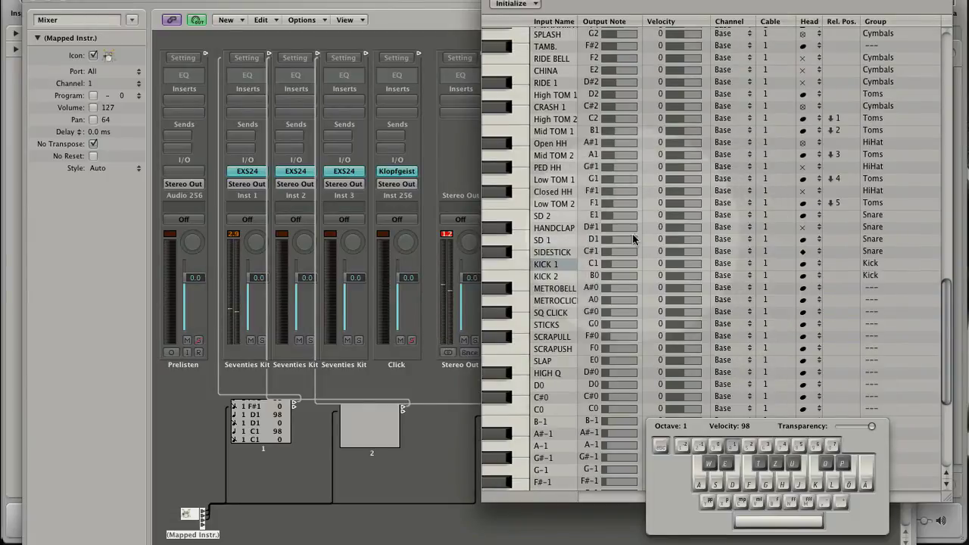
key(a)
key(a)
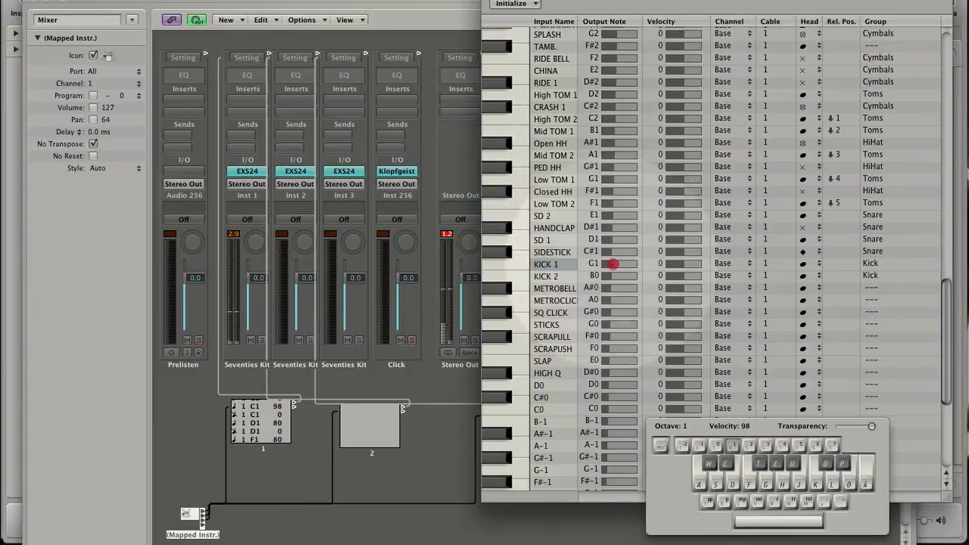
scroll(612, 264, down, 3)
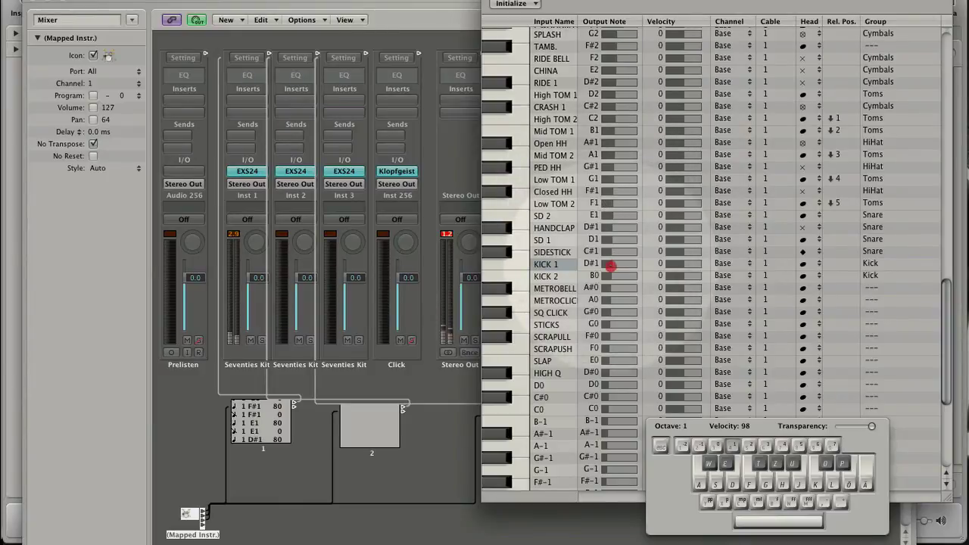
scroll(612, 266, up, 1)
key(a)
key(a)
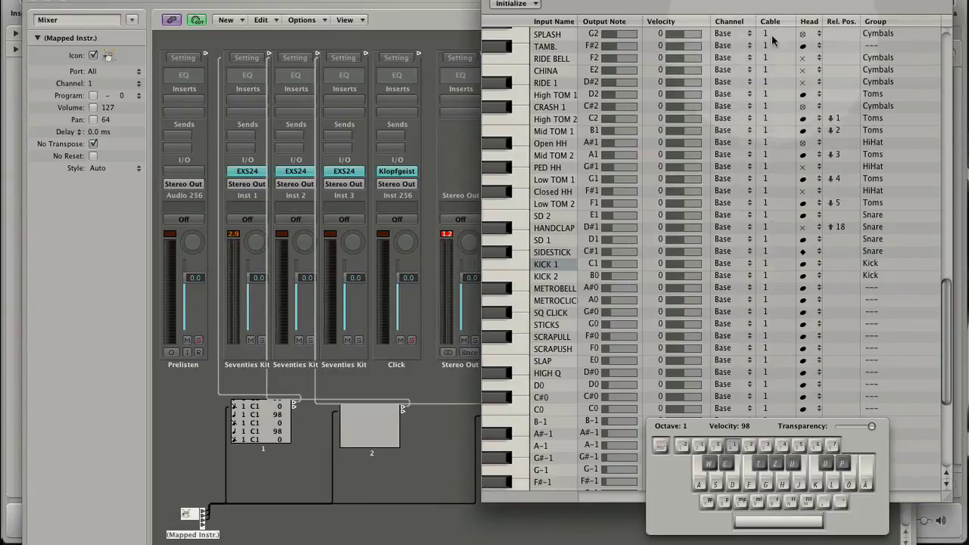
scroll(749, 260, up, 1)
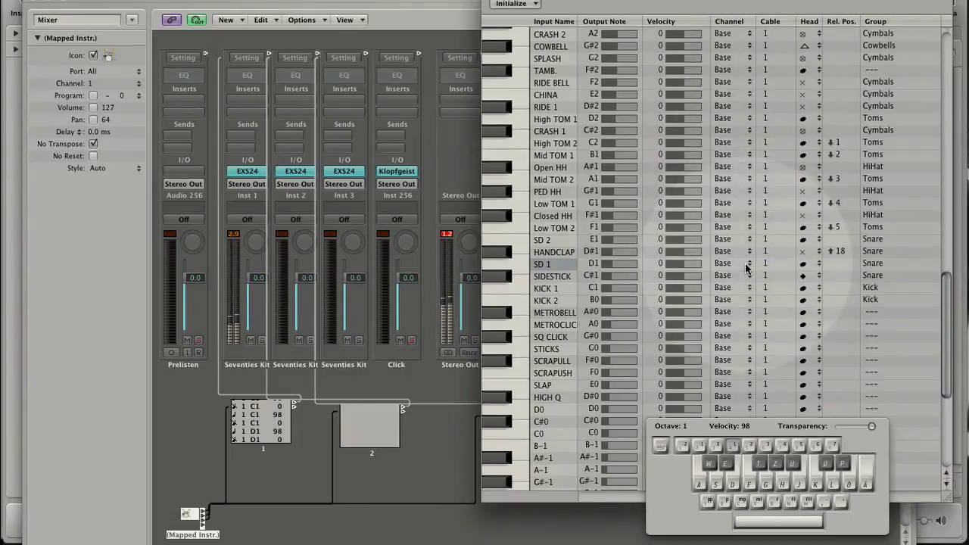
key(s)
key(s)
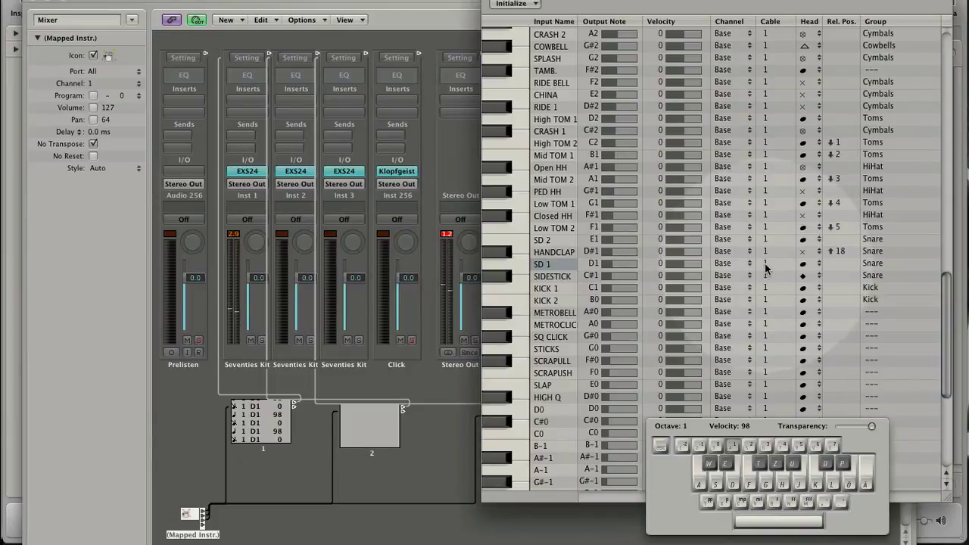
- Set SD 1's Cable to 2 and Closed HH's Cable to 3, then close the mapping editor
key(s)
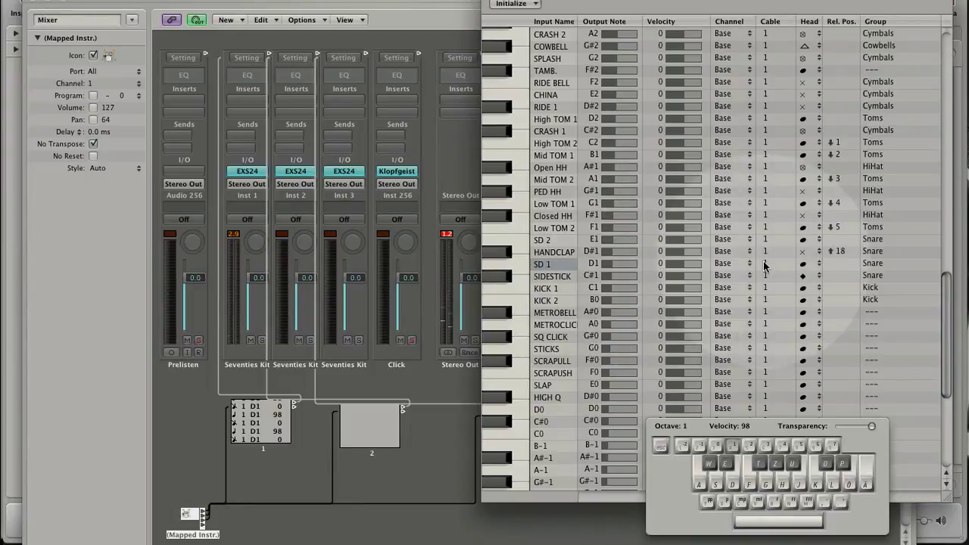
drag(764, 261, 765, 251)
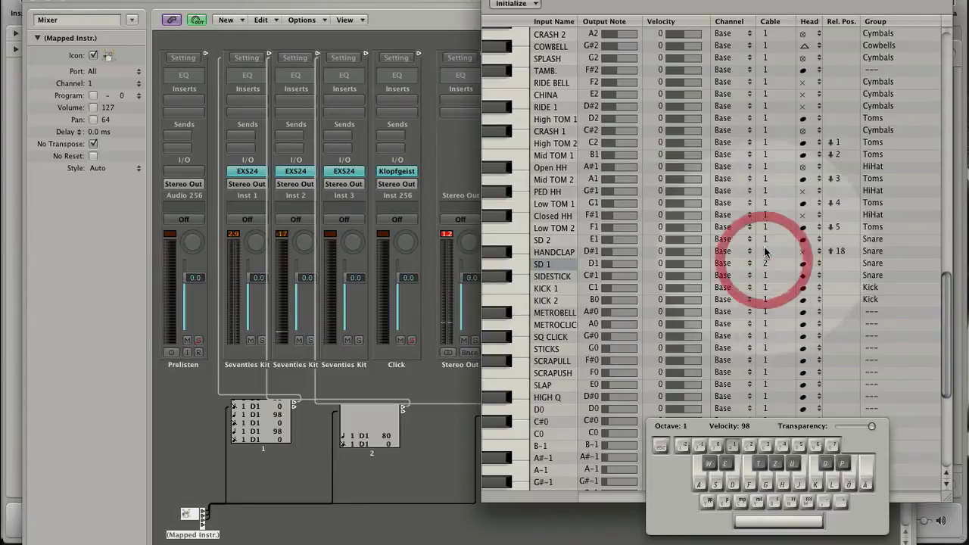
scroll(764, 251, up, 2)
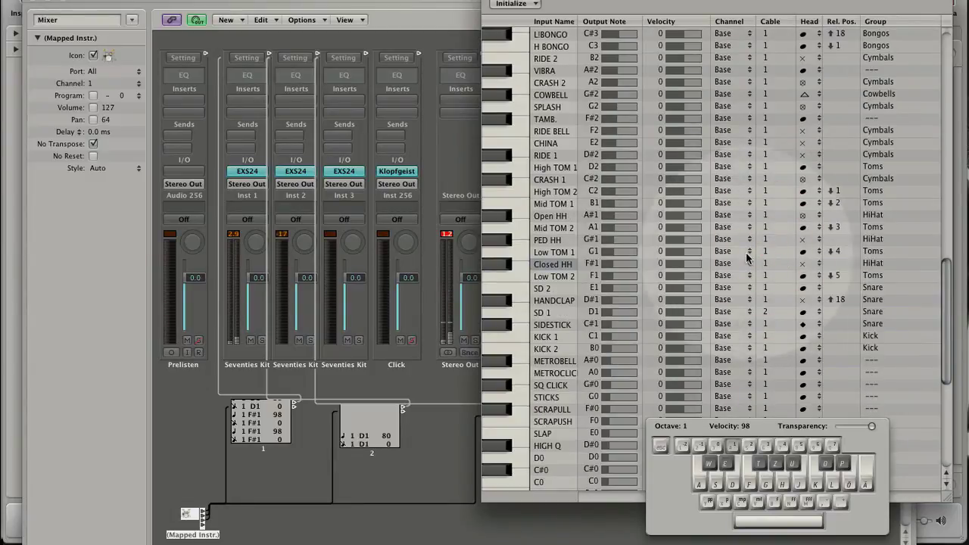
click(585, 264)
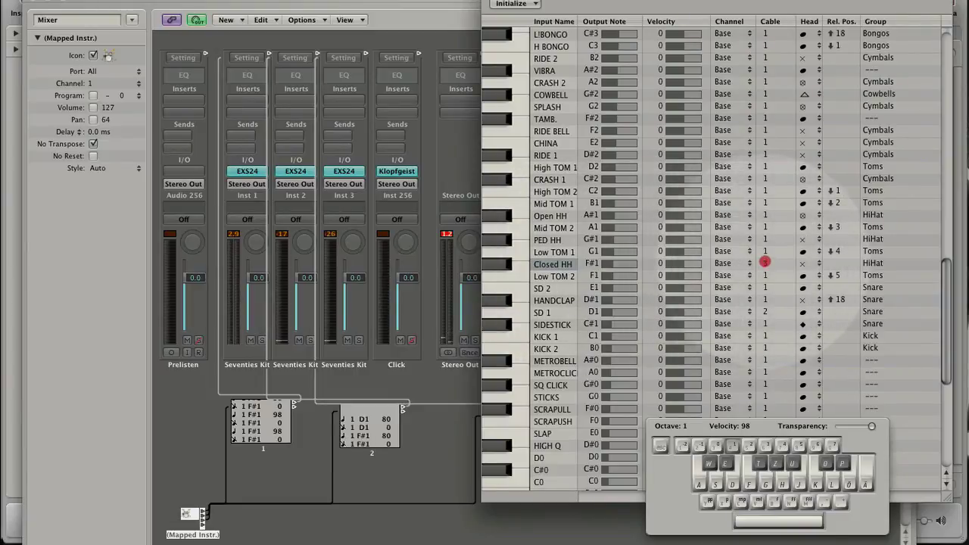
click(765, 261)
drag(765, 261, 776, 266)
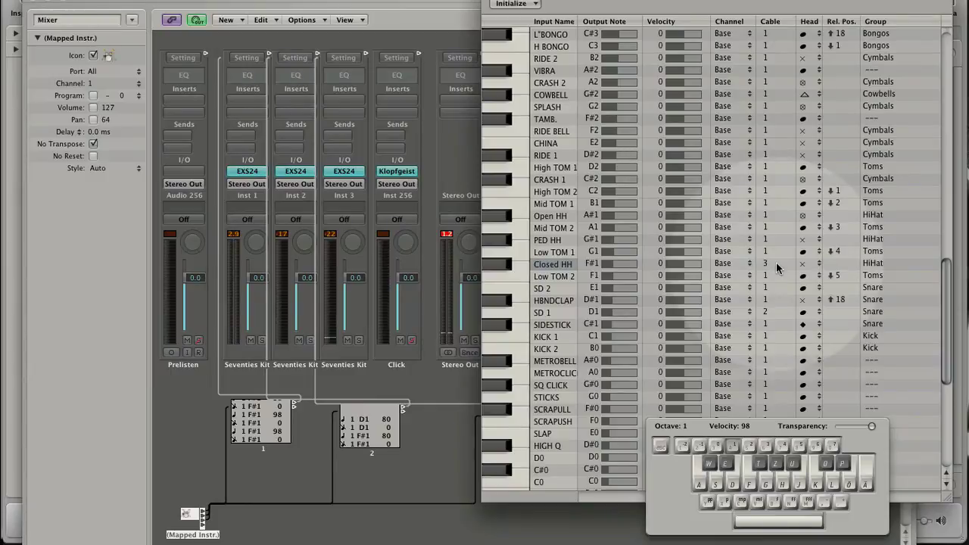
click(486, 5)
click(278, 424)
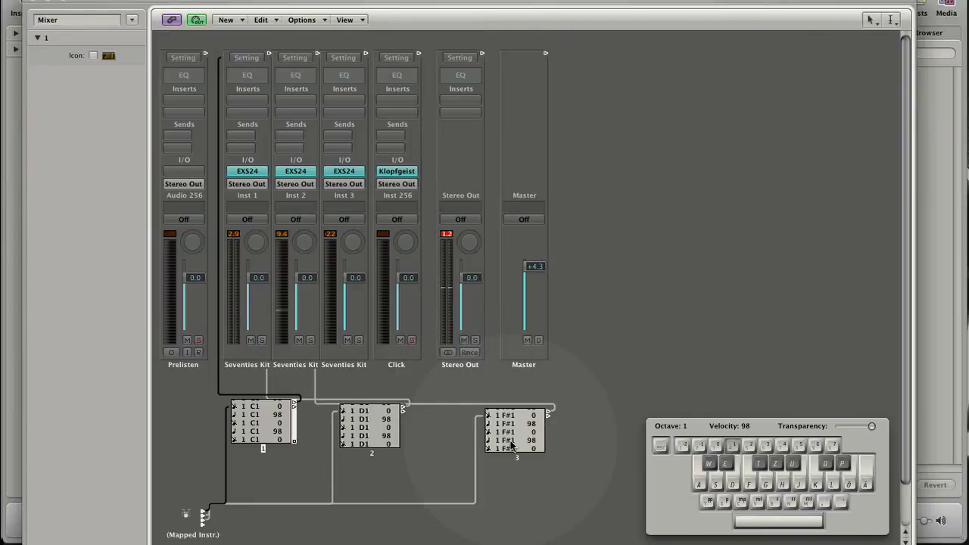
- Play F#1 to confirm the hi-hat reaches Monitor 3 on its own channel
key(t)
key(t)
key(t)
key(t)
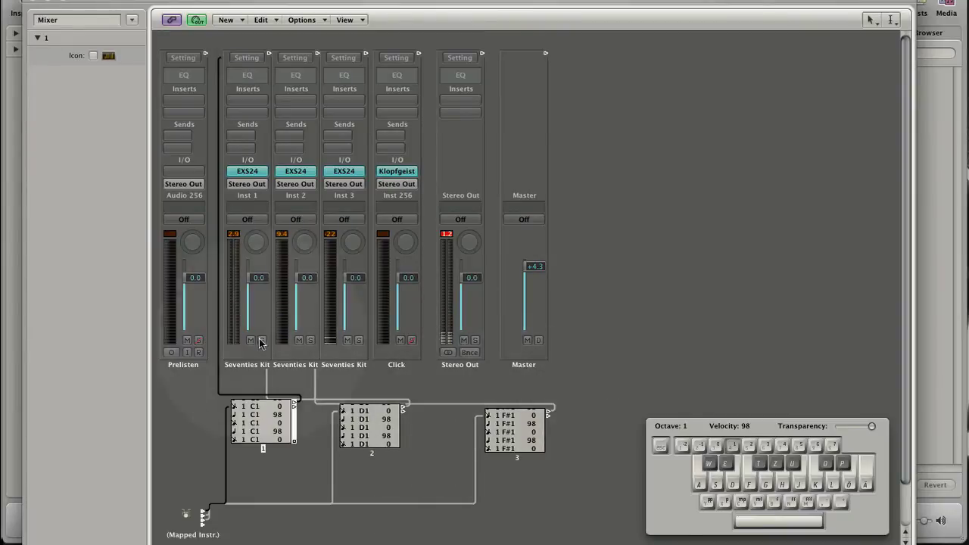
- Hide the library, select Seventies Kit track 2, and set a cycle over bars 1 to 2
click(16, 411)
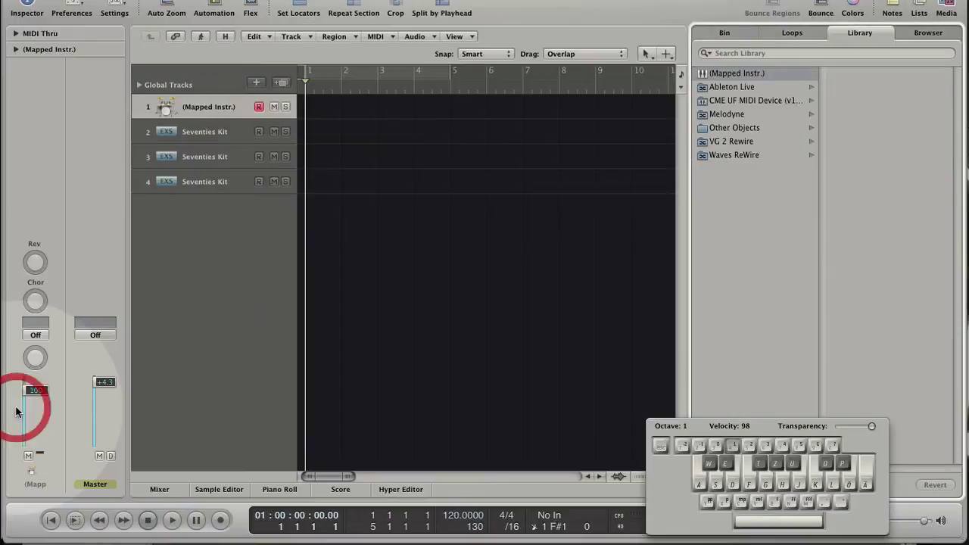
click(362, 381)
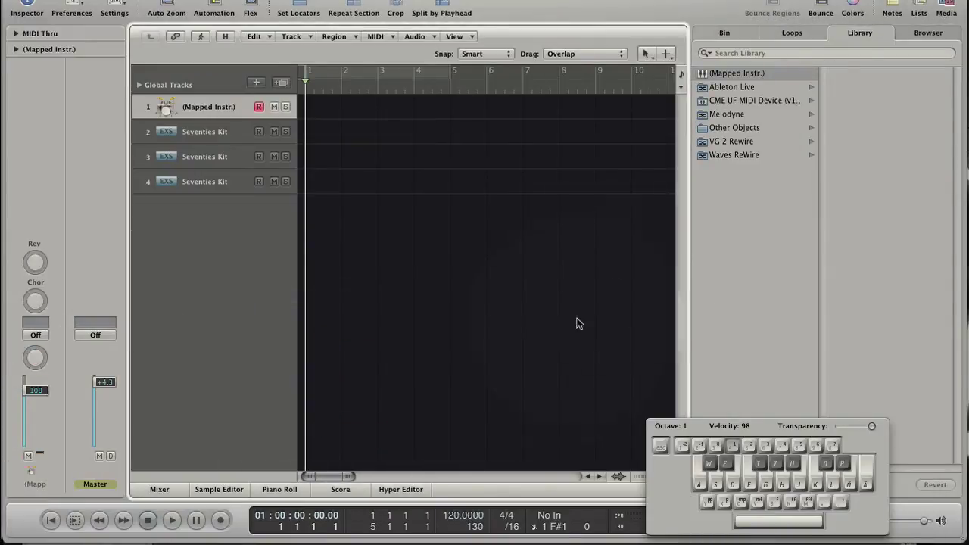
click(946, 9)
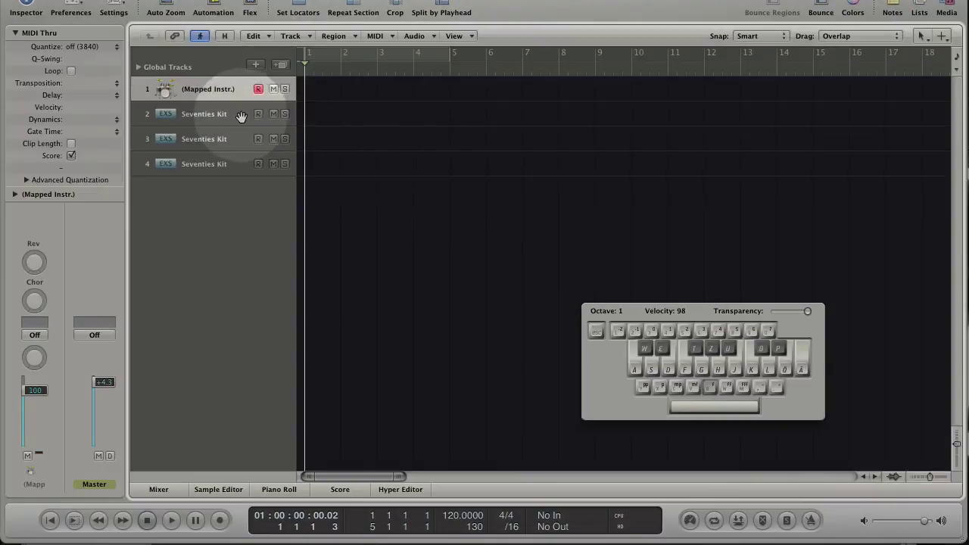
click(220, 113)
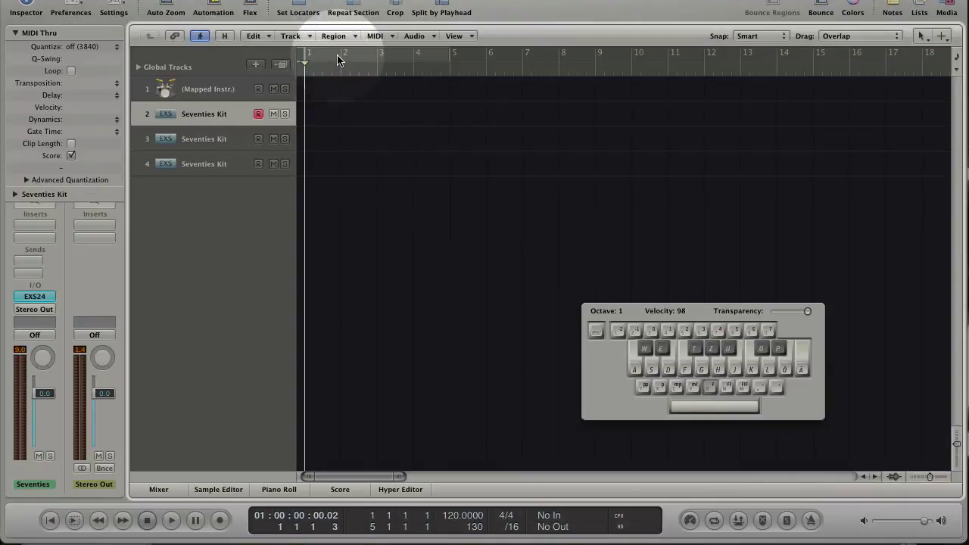
click(341, 56)
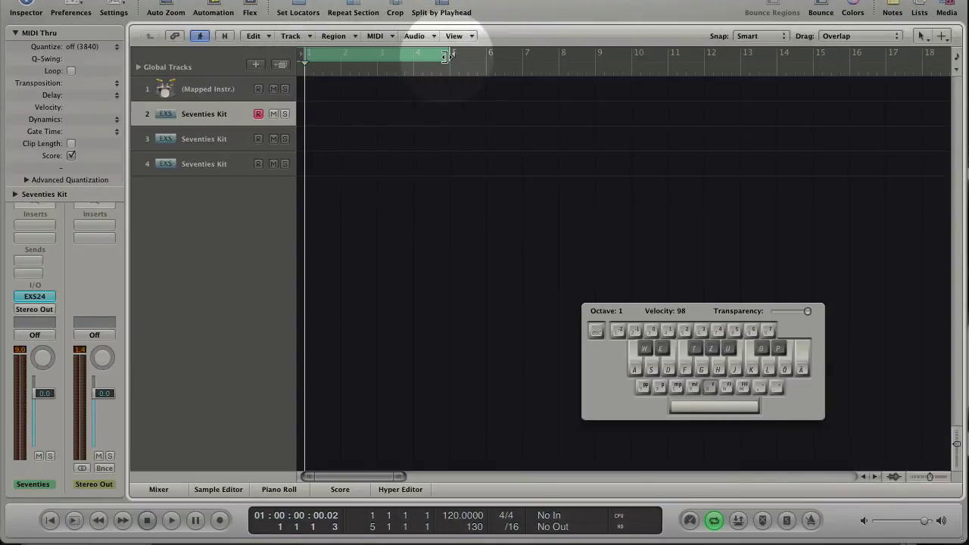
drag(449, 56, 343, 56)
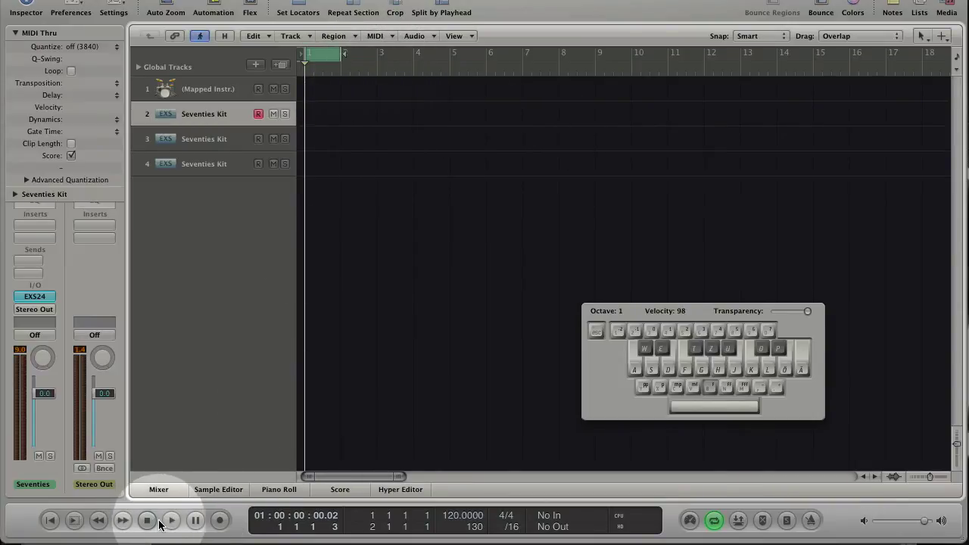
- Record kick, snare and hi-hat notes onto track 2 with Musical Typing
click(219, 519)
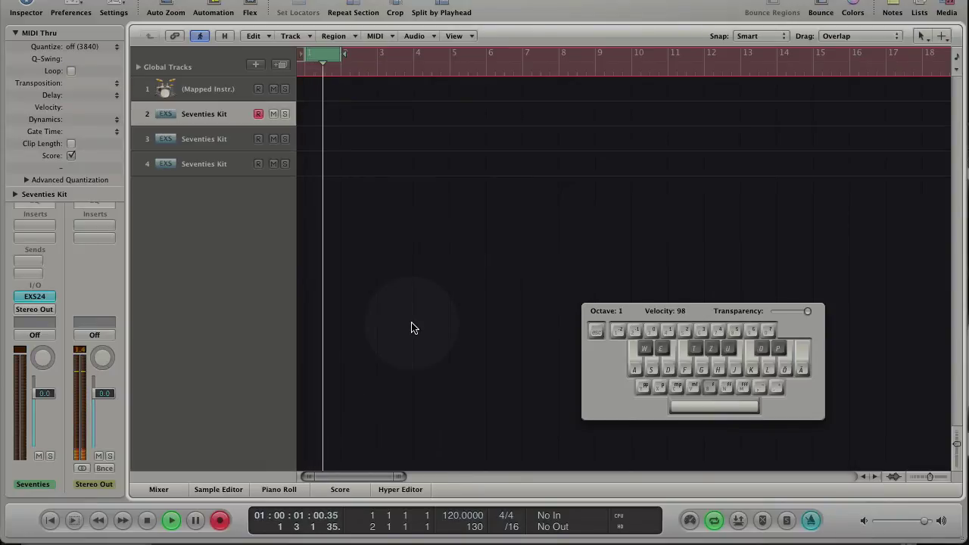
key(a)
key(s)
key(a)
key(t)
key(s)
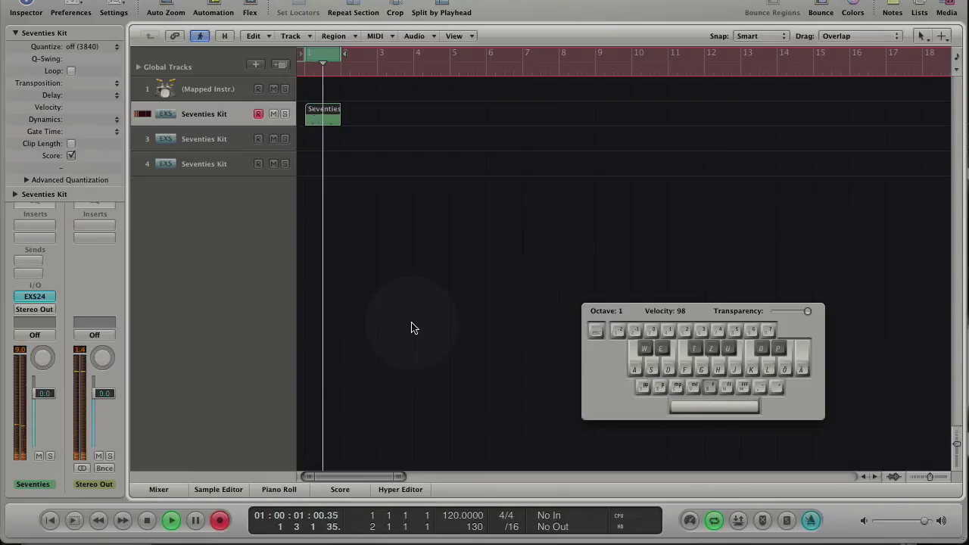
key(k)
- Set the recorded Seventies region's Quantize value to 1/16-Note in the Region Inspector
click(106, 48)
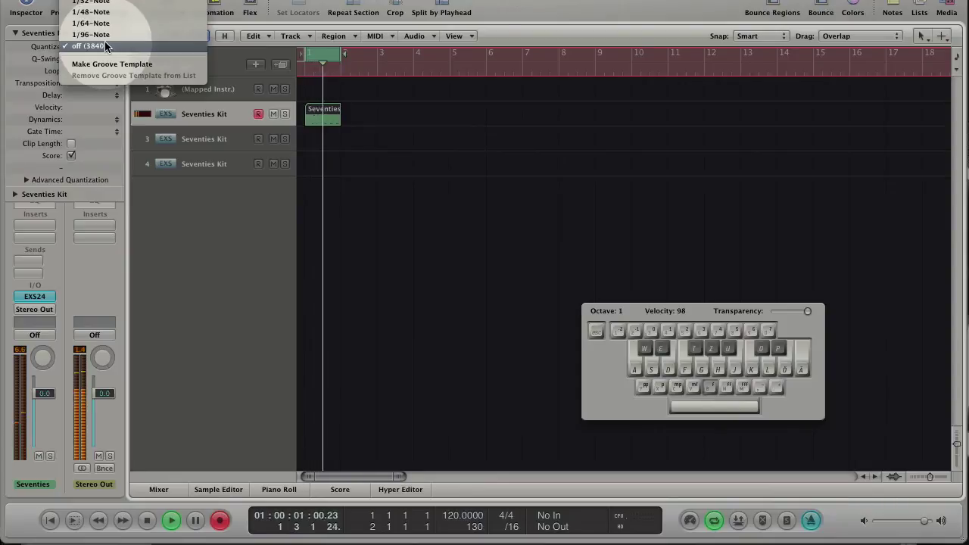
click(125, 8)
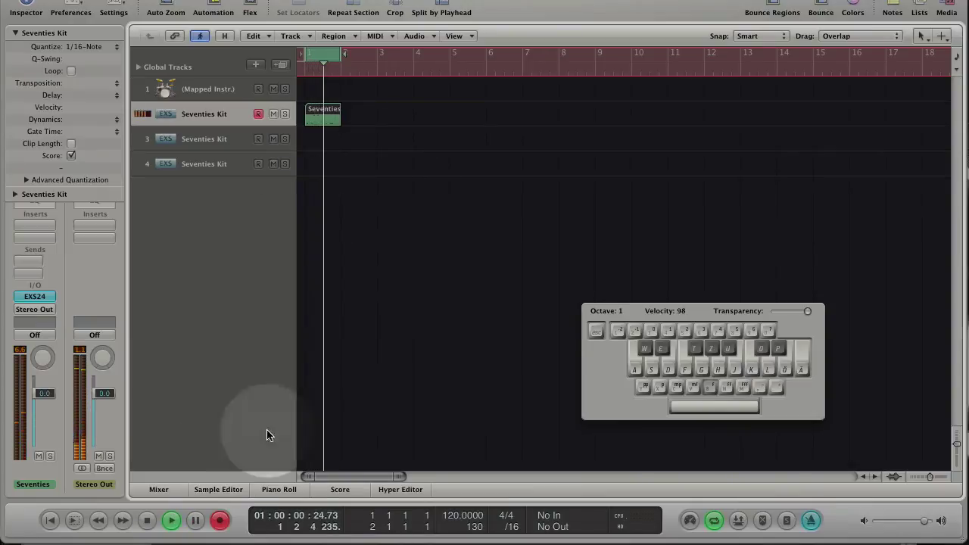
- Stop recording and move the Seventies region from track 2 onto Mapped Instr. track 1
click(171, 520)
click(181, 117)
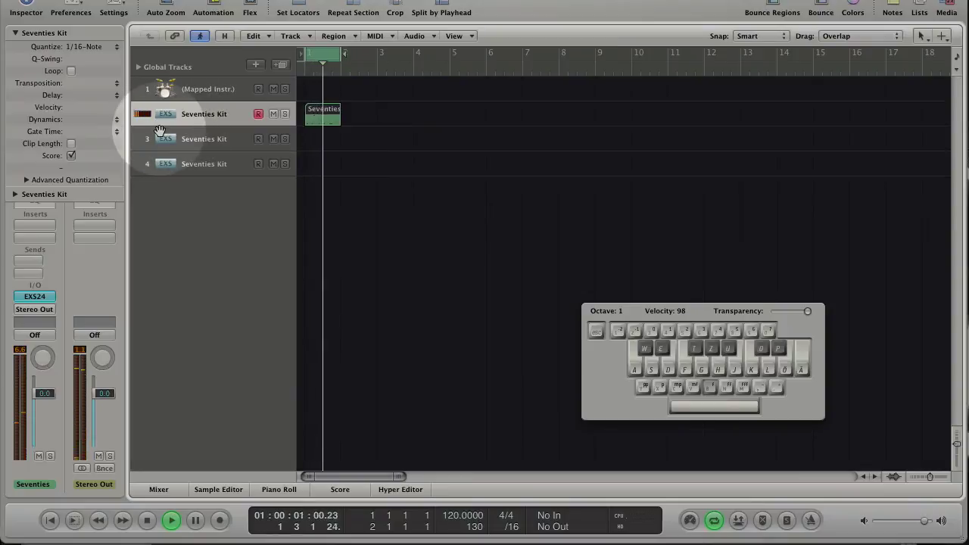
drag(316, 112, 315, 135)
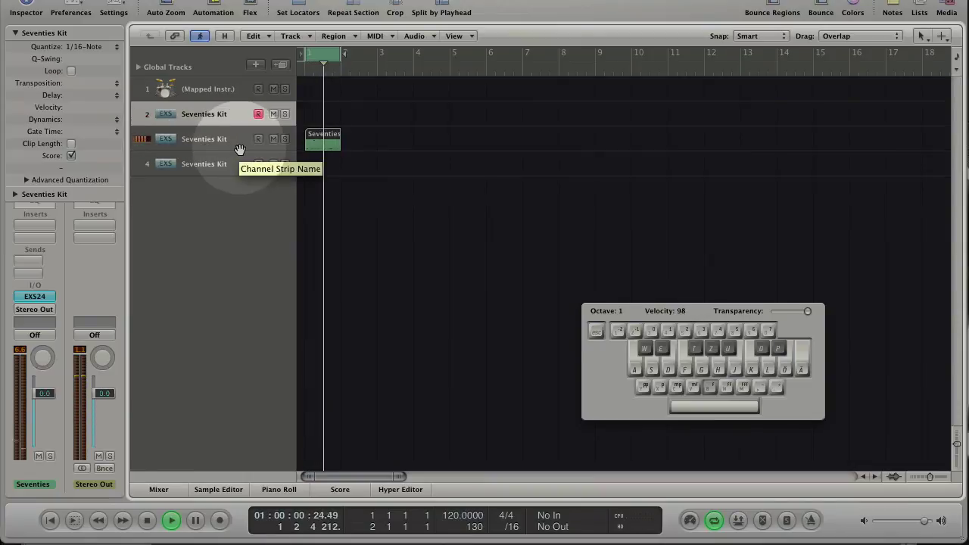
drag(324, 142, 326, 165)
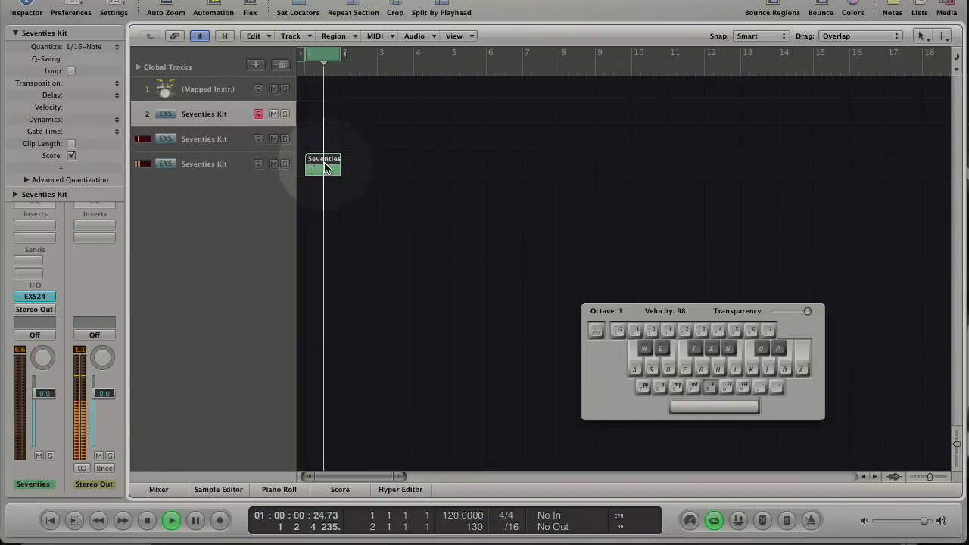
drag(322, 167, 318, 111)
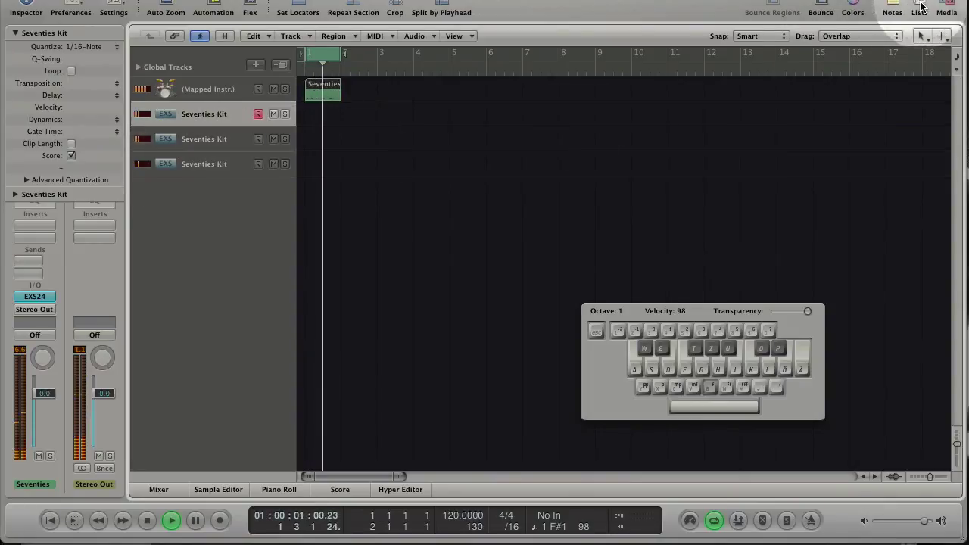
- Unsolo track 4 and load the Lo-Fi Remix kit from 02 Electronic Drum Kits onto it
click(943, 6)
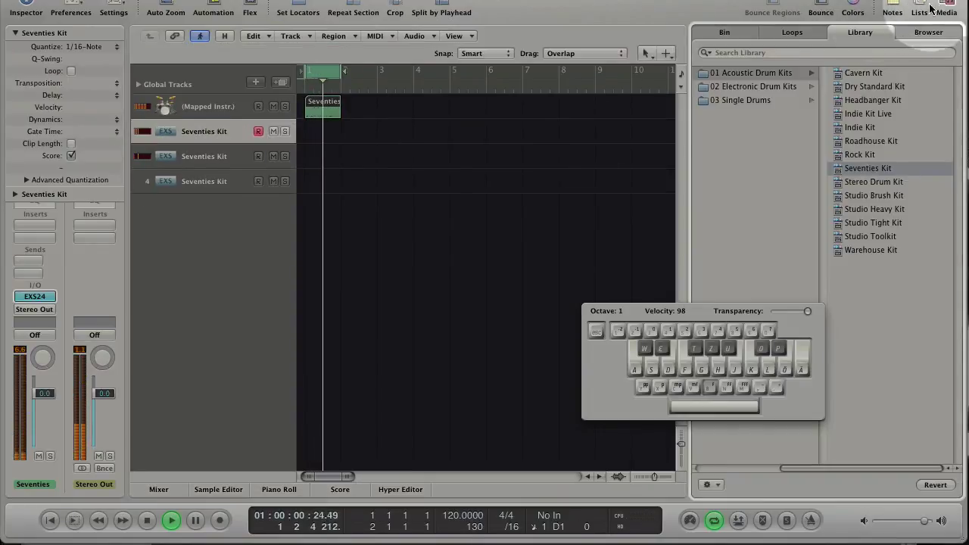
click(219, 181)
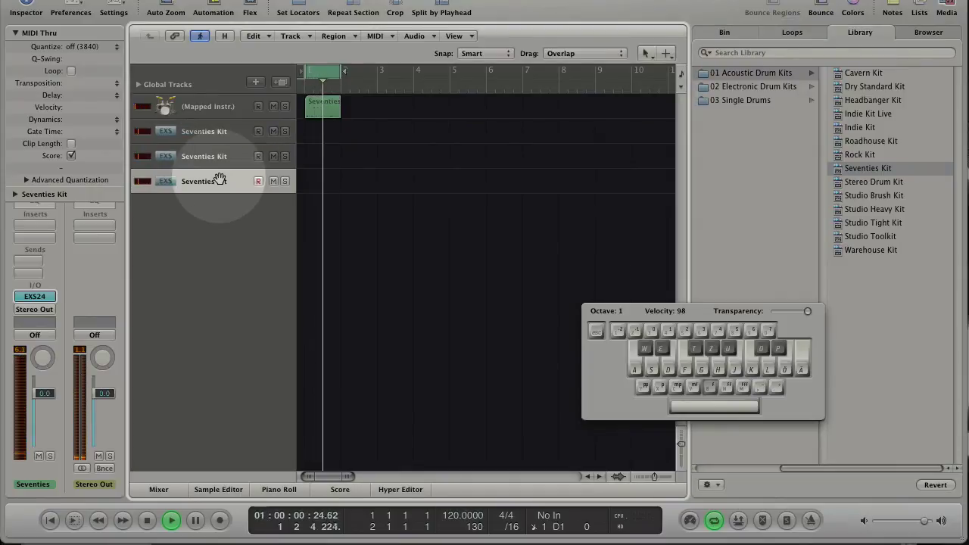
click(285, 183)
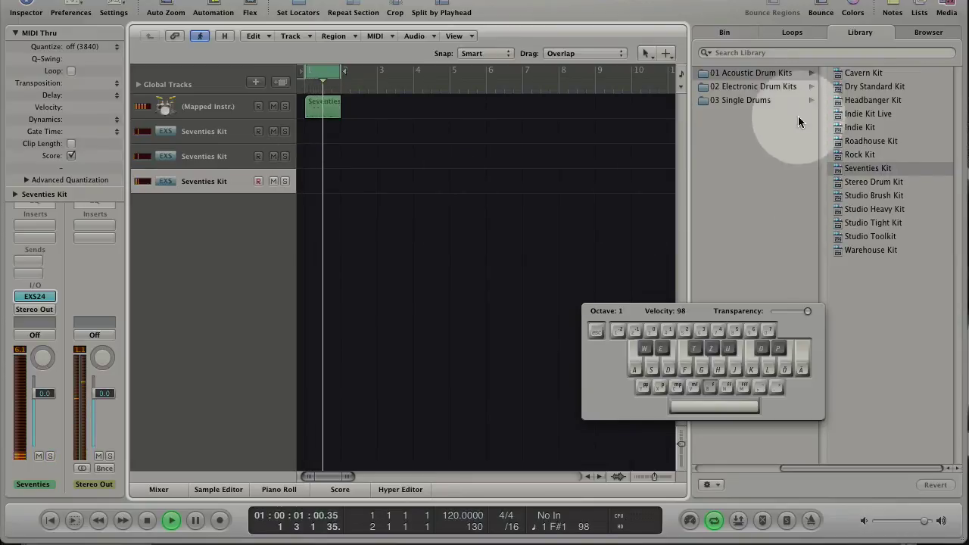
click(763, 86)
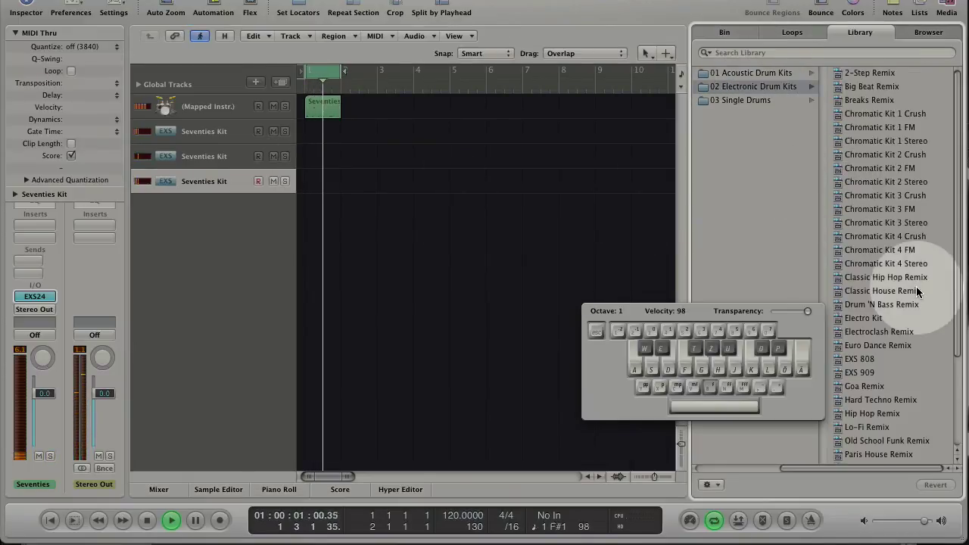
scroll(916, 286, down, 3)
scroll(916, 286, down, 5)
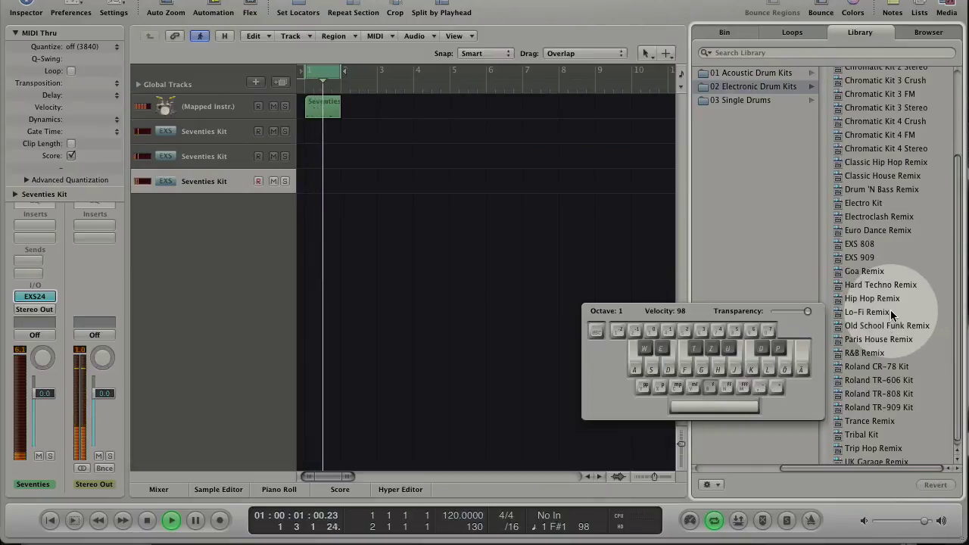
click(890, 313)
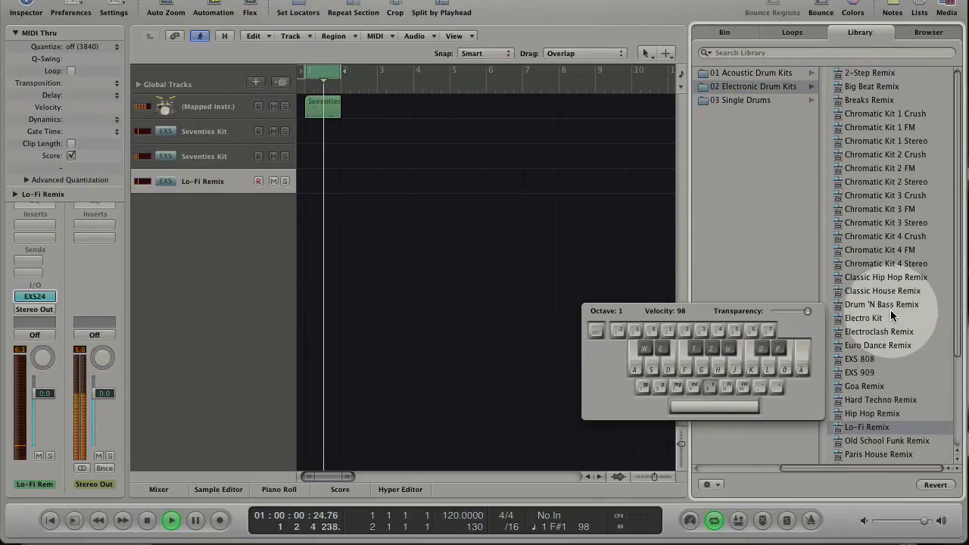
- Load the Electroclash Remix kit onto track 3 and the EXS 808 kit onto track 2
click(241, 156)
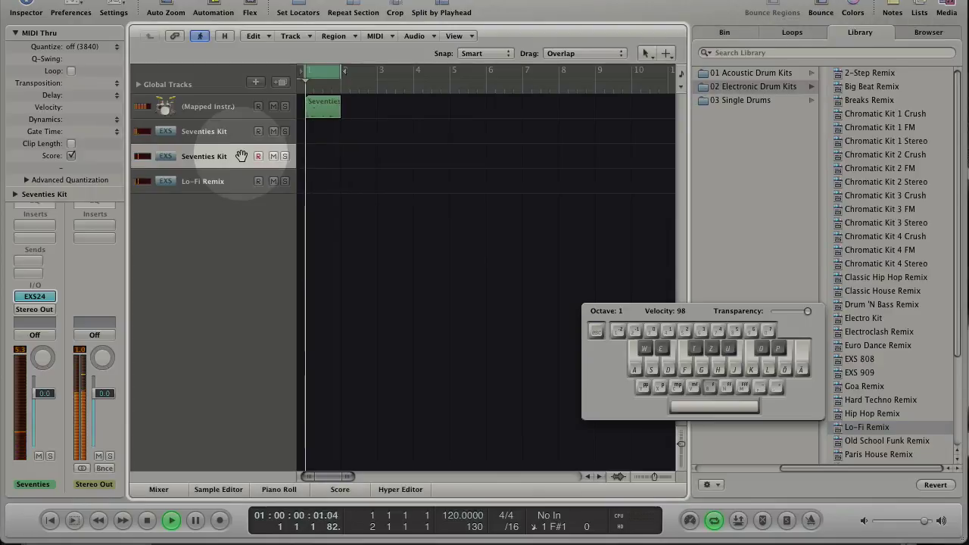
click(747, 86)
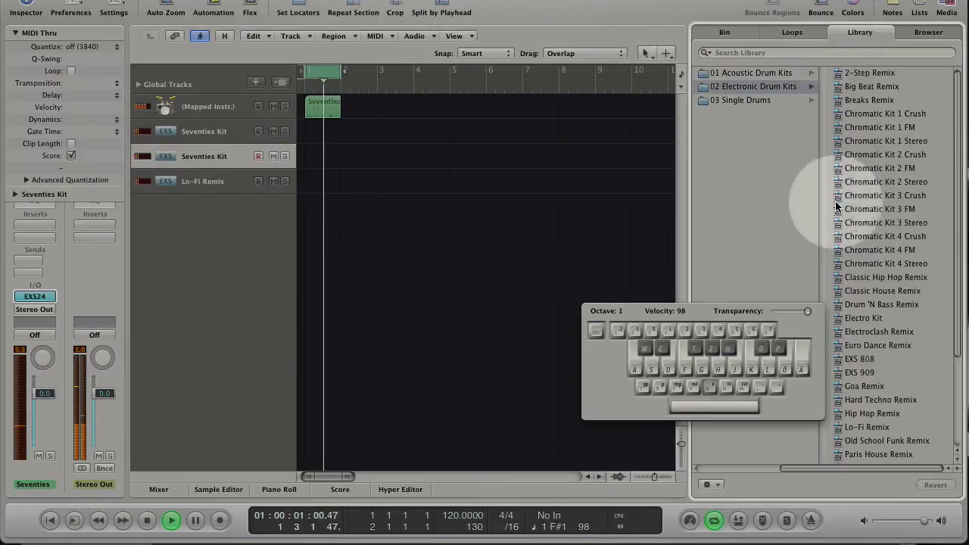
click(900, 333)
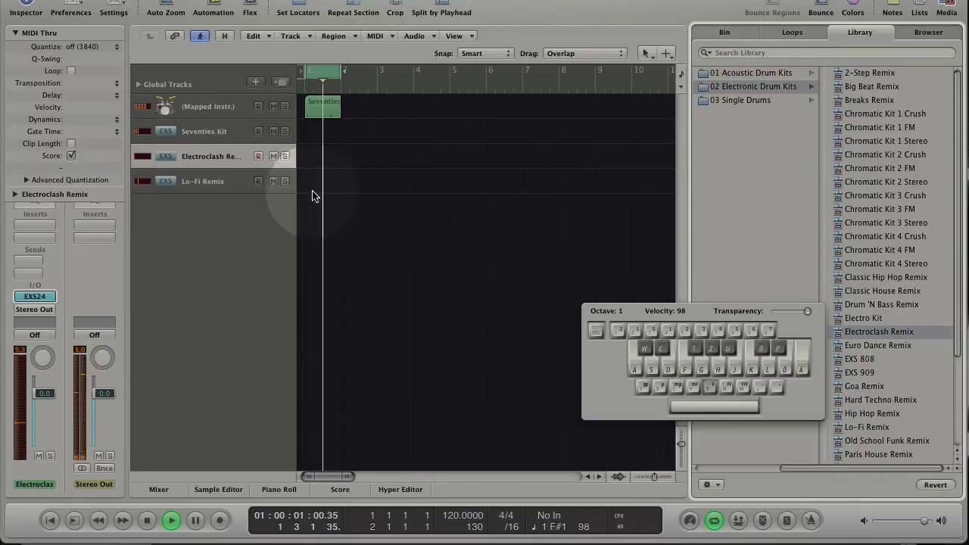
click(229, 132)
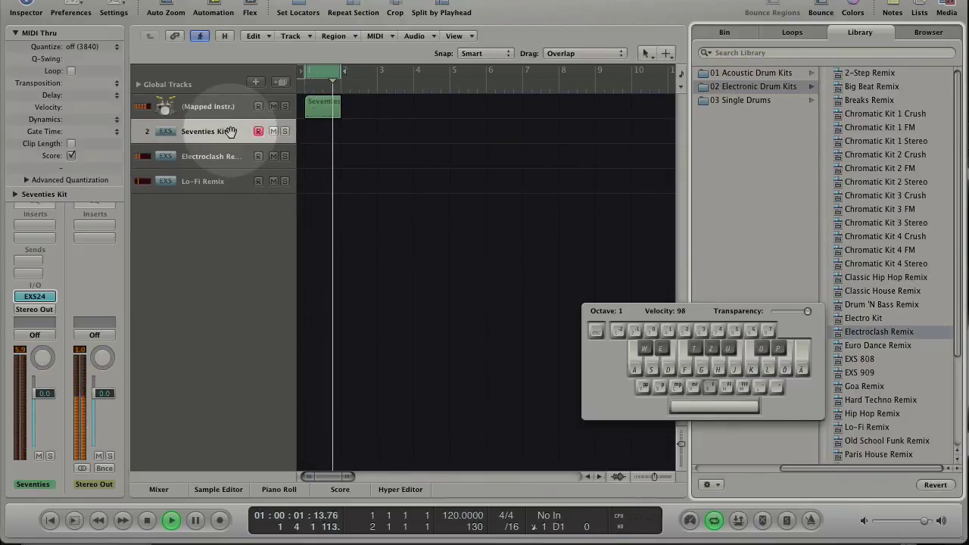
click(770, 86)
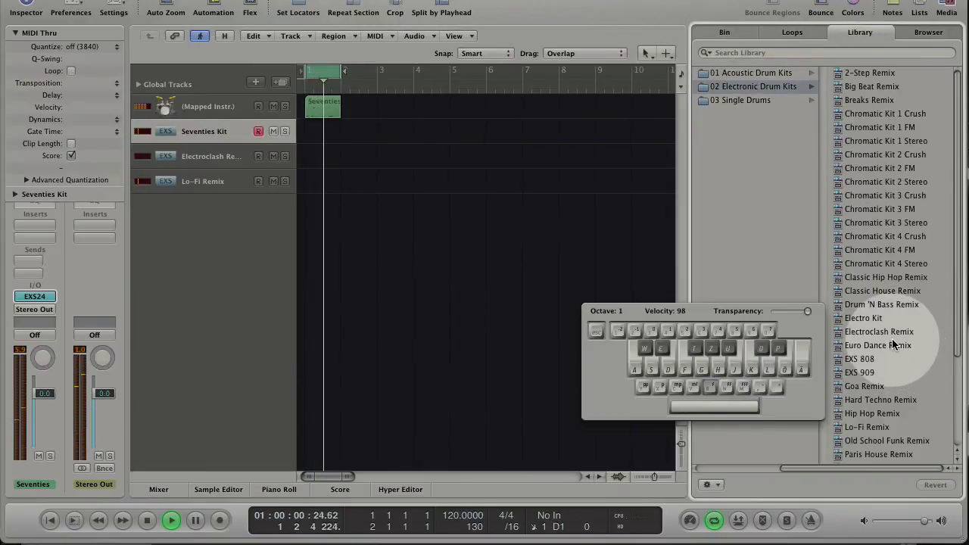
click(877, 359)
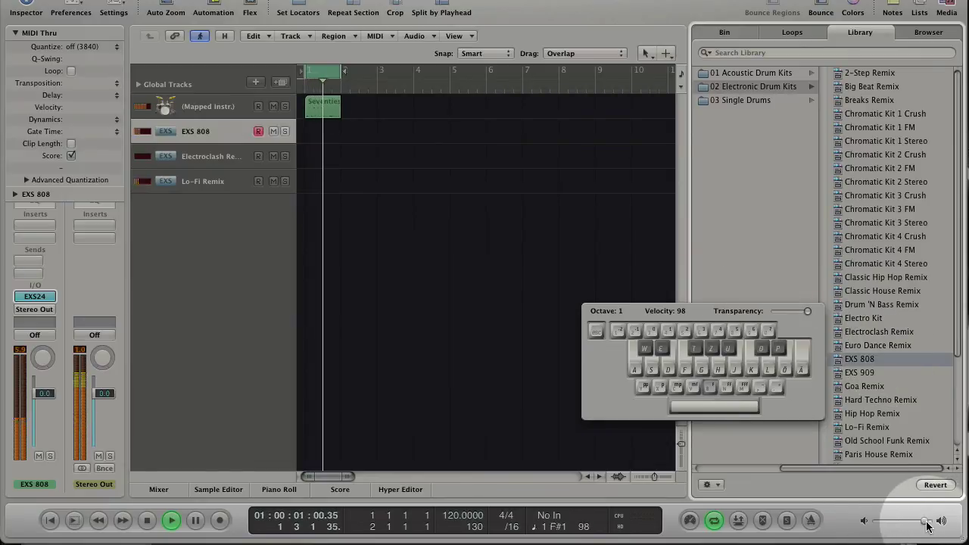
- Lower the master output volume slightly, to around +2.6 dB
drag(927, 525, 922, 525)
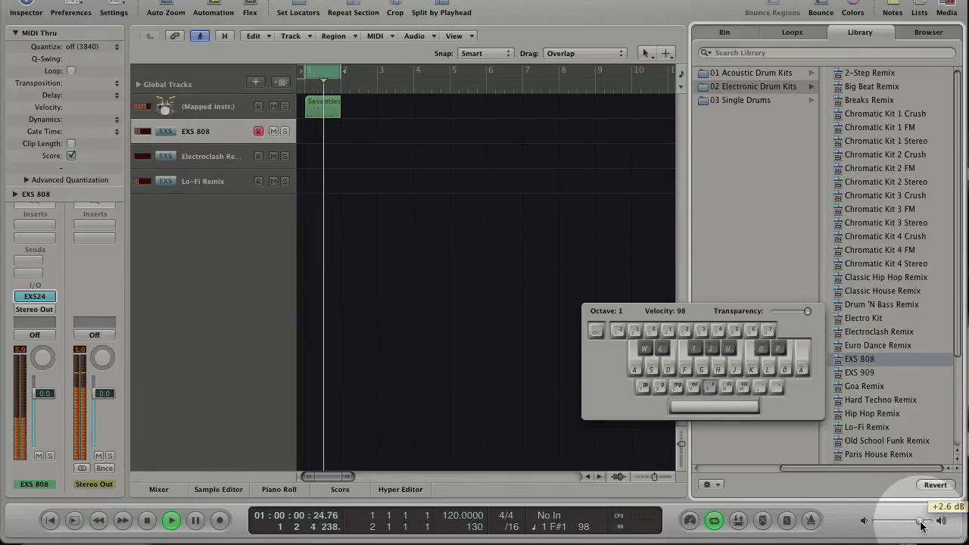